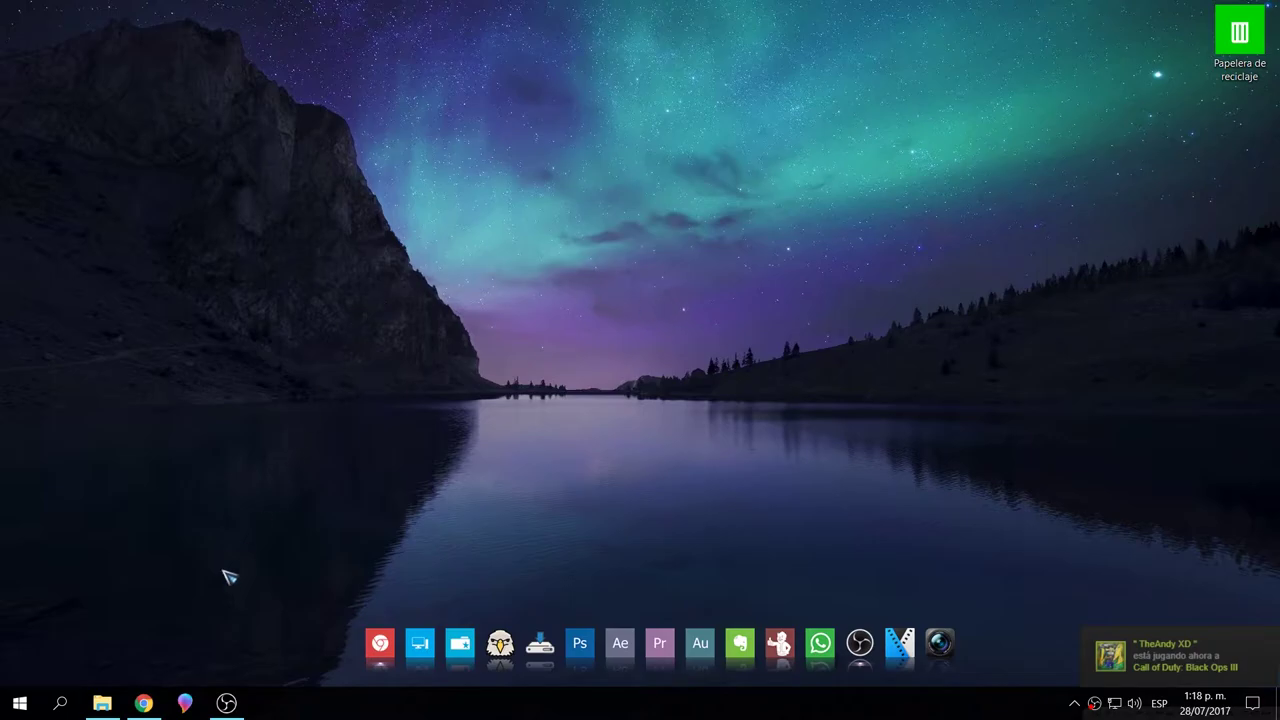
Download the Recuva 1.53 installer from the article's download section in Chrome and save it to the Escritorio folder as rcsetup153
{"action": "left_click", "coordinate": [144, 703]}
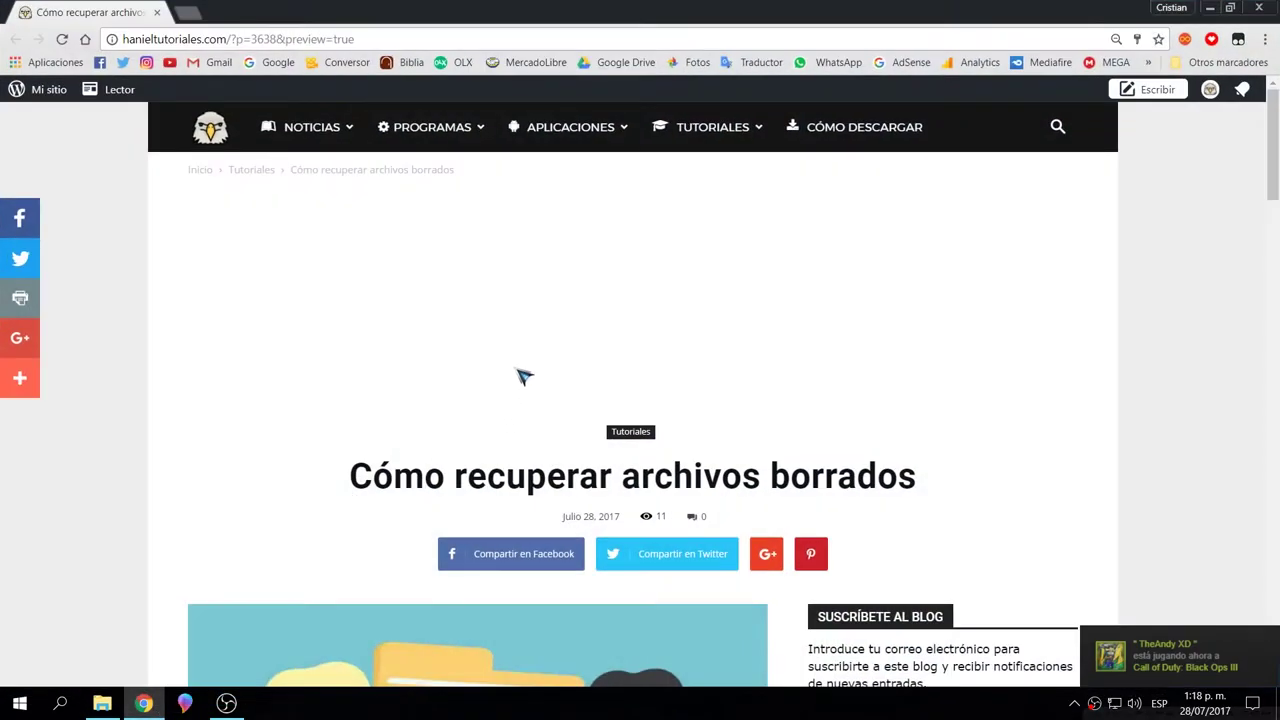
{"action": "scroll", "coordinate": [520, 370], "scroll_direction": "down", "scroll_amount": 5}
{"action": "scroll", "coordinate": [507, 358], "scroll_direction": "down", "scroll_amount": 10}
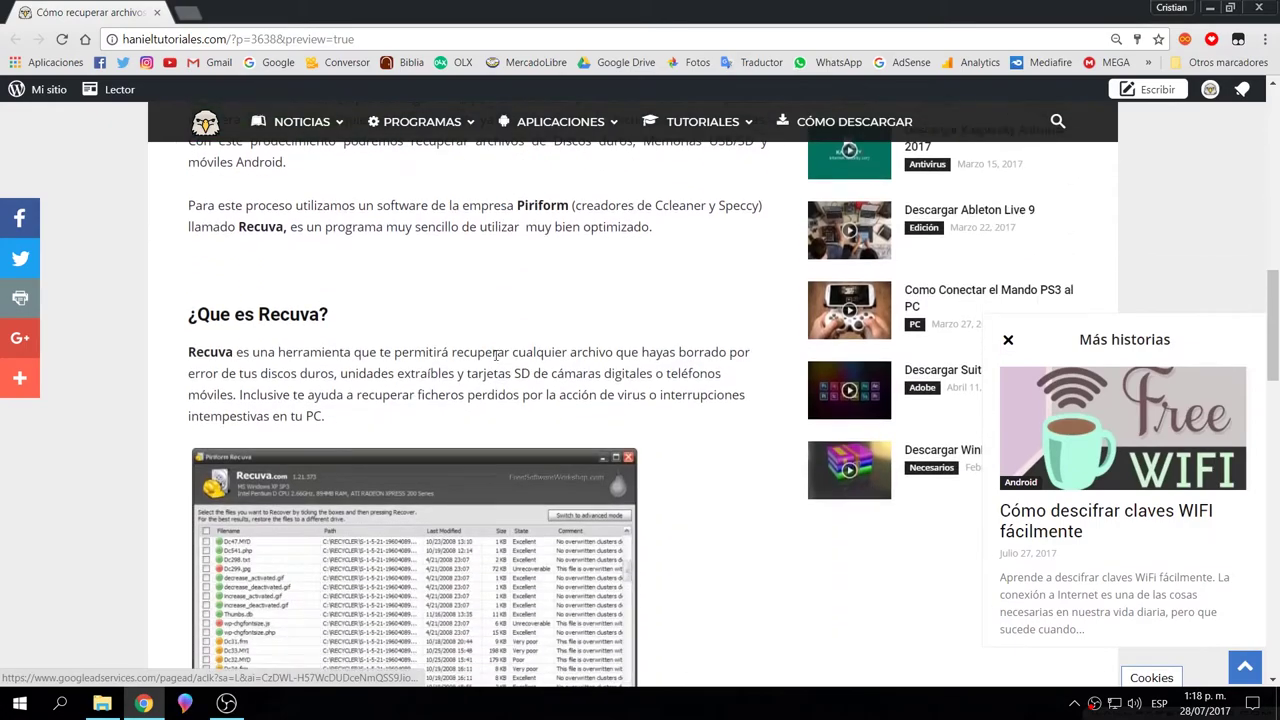
{"action": "scroll", "coordinate": [490, 363], "scroll_direction": "down", "scroll_amount": 2}
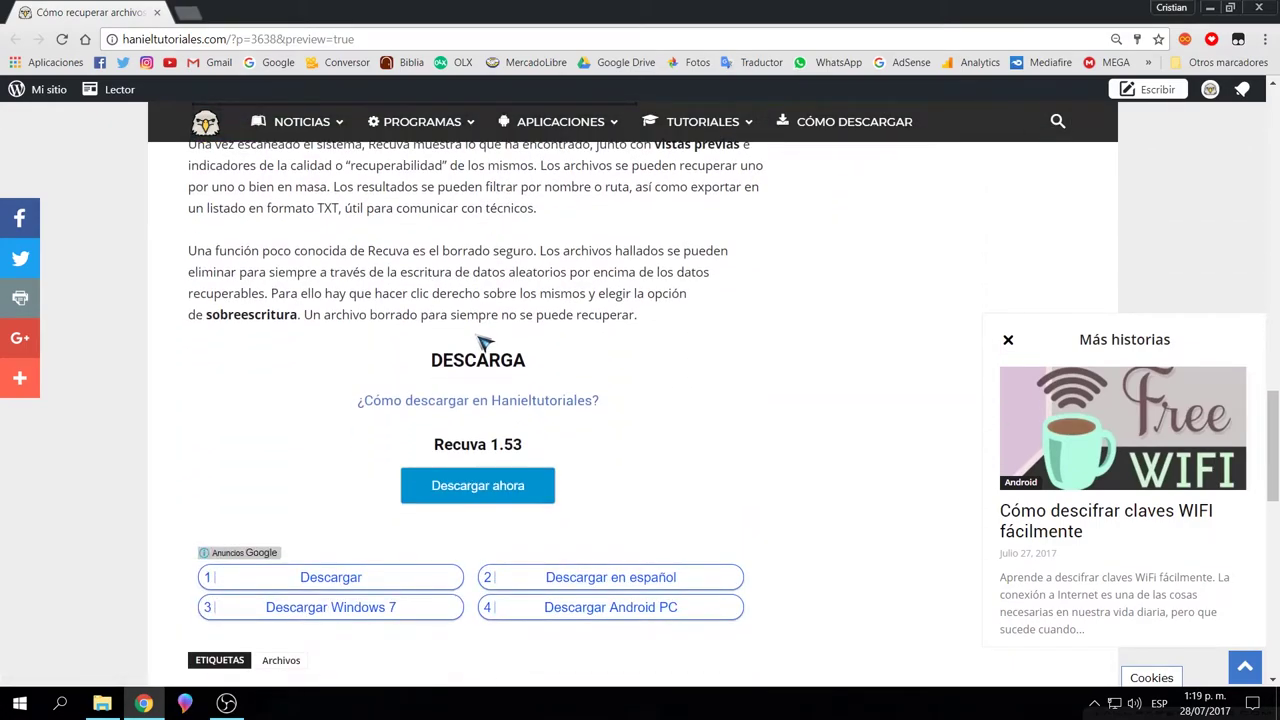
{"action": "left_click", "coordinate": [480, 487]}
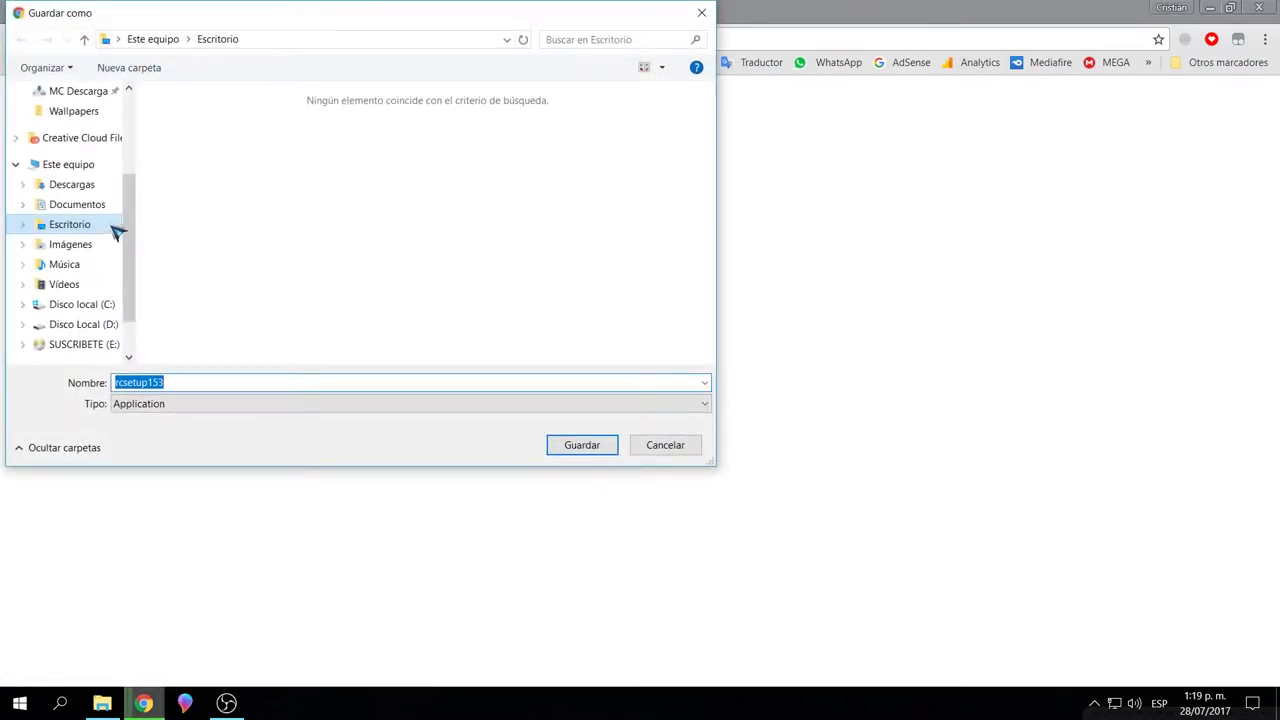
{"action": "left_click", "coordinate": [88, 228]}
{"action": "left_click", "coordinate": [590, 451]}
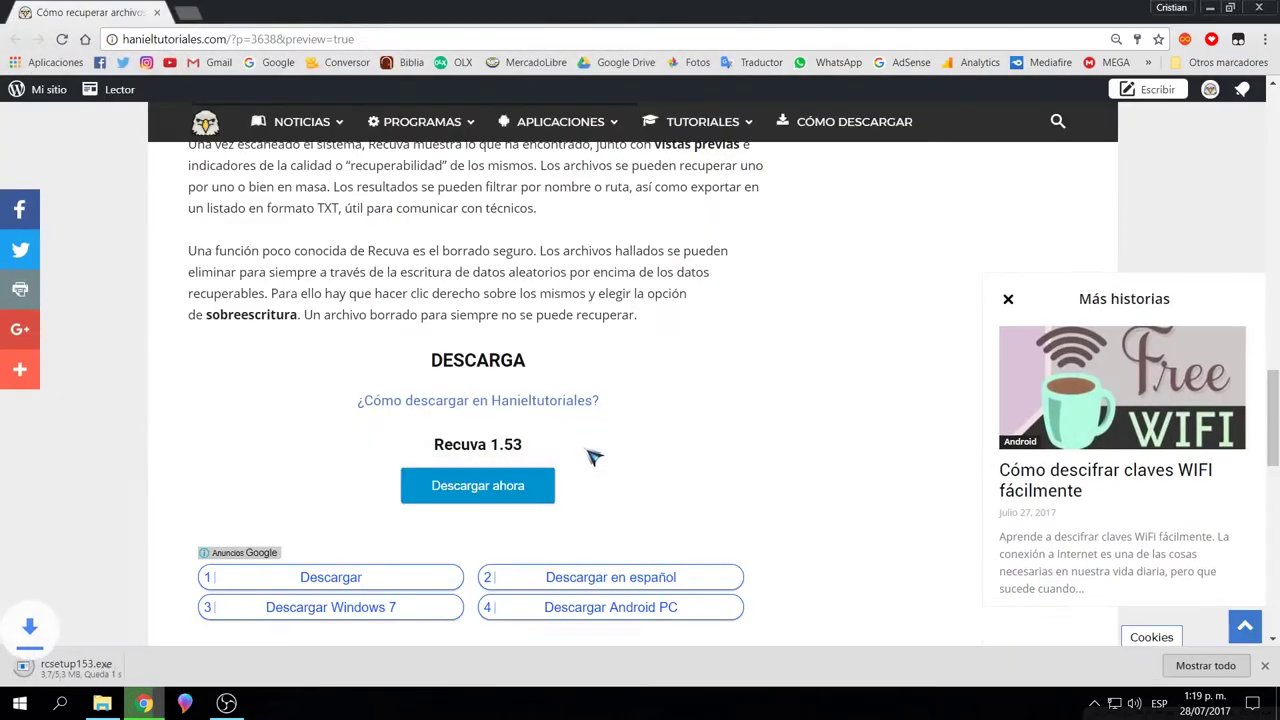
{"action": "left_click", "coordinate": [1210, 9]}
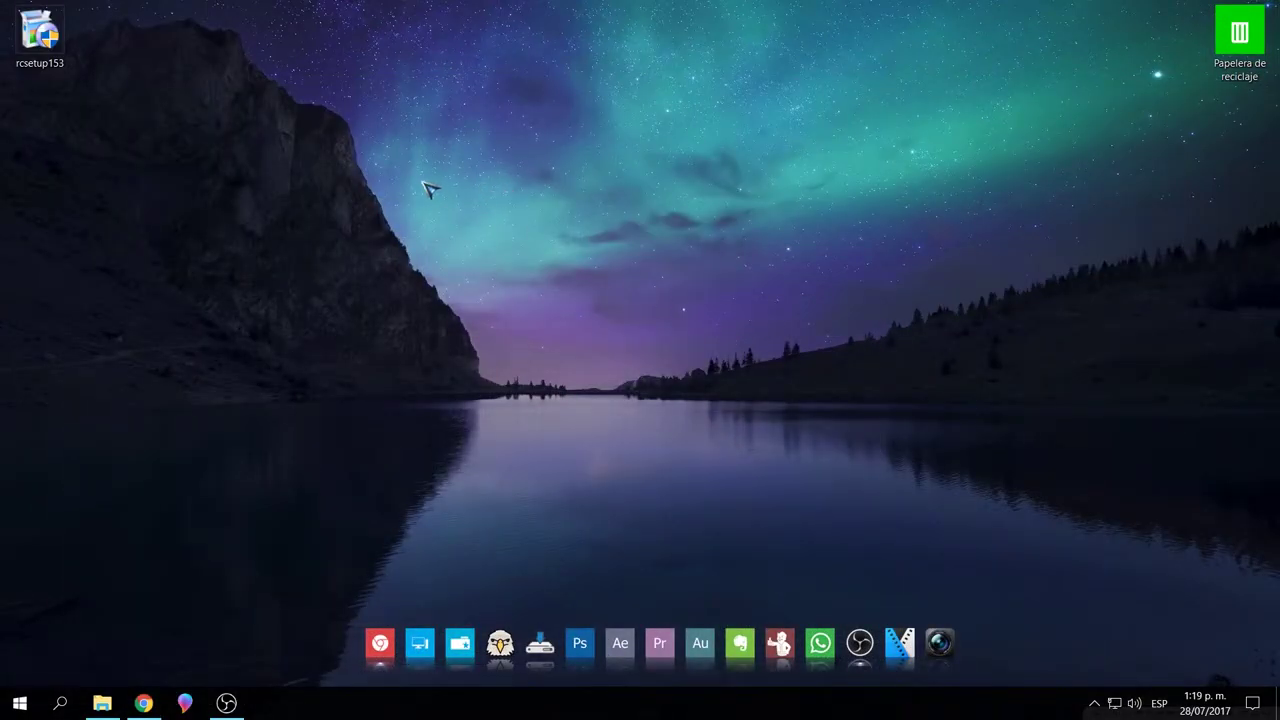
Run the rcsetup153 installer as administrator, set its language to Español (Spanish), and install Recuva
{"action": "left_click", "coordinate": [40, 46]}
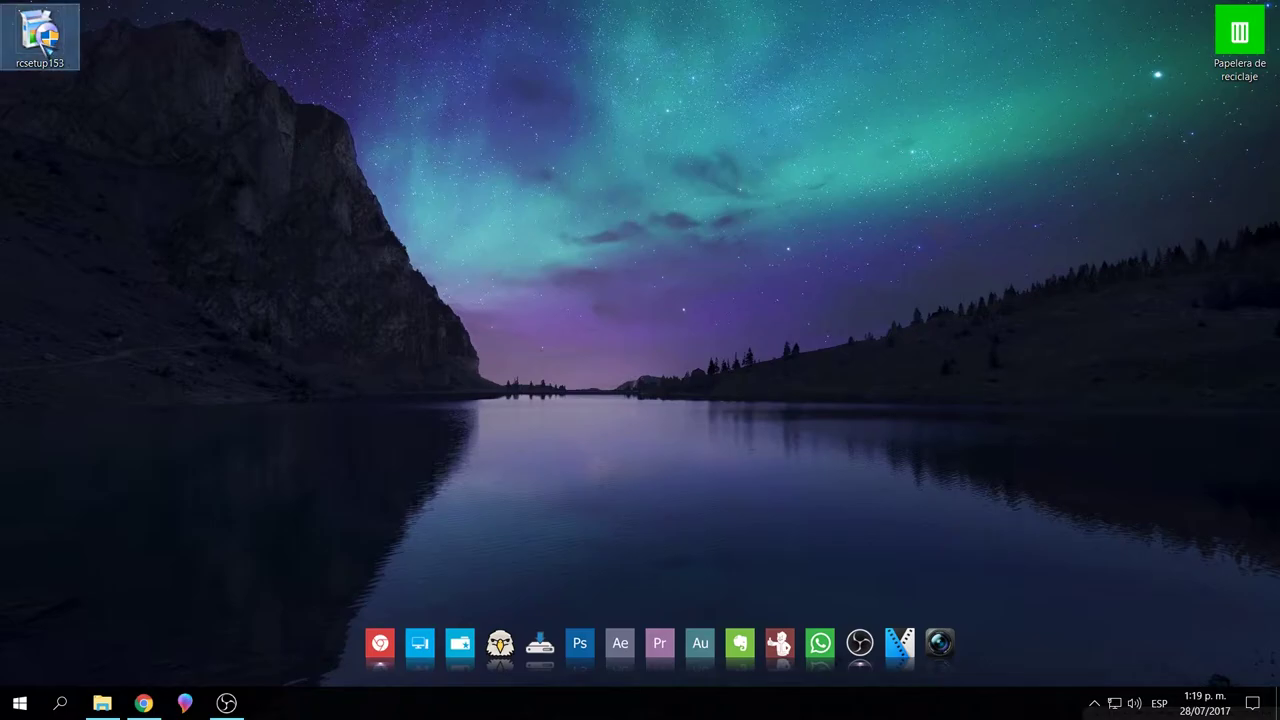
{"action": "right_click", "coordinate": [40, 44]}
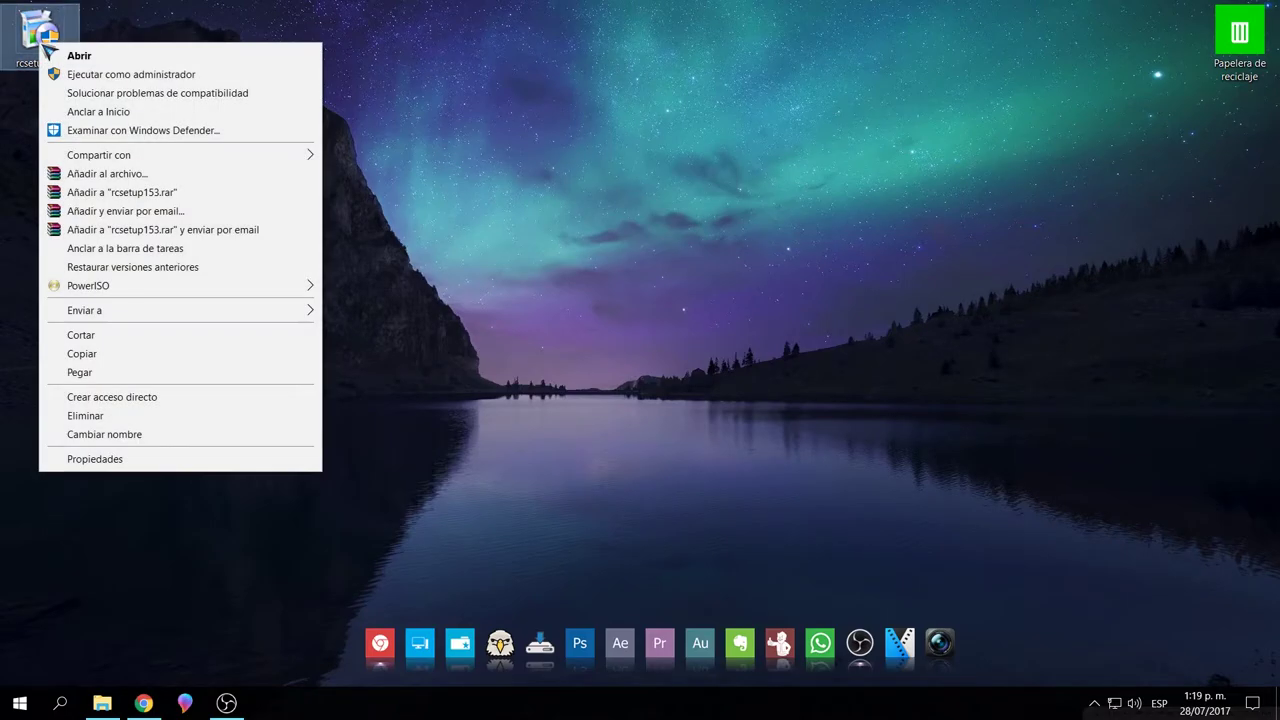
{"action": "left_click", "coordinate": [88, 78]}
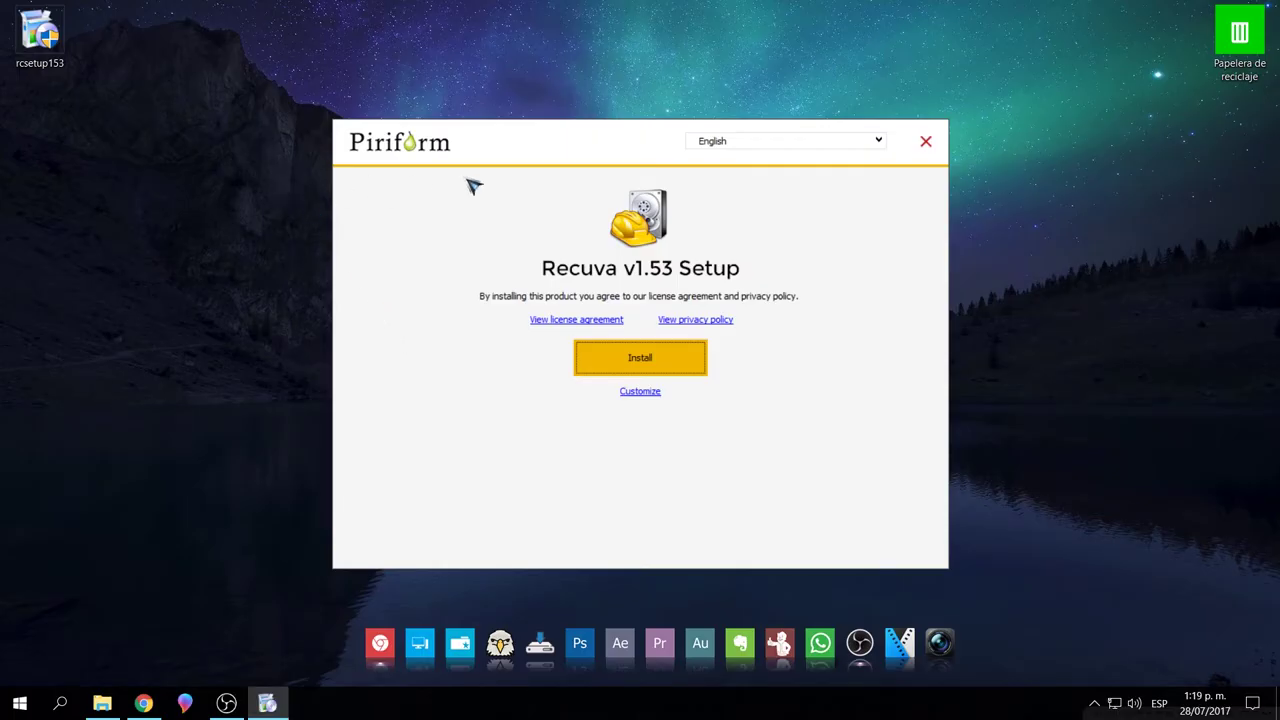
{"action": "left_click", "coordinate": [752, 145]}
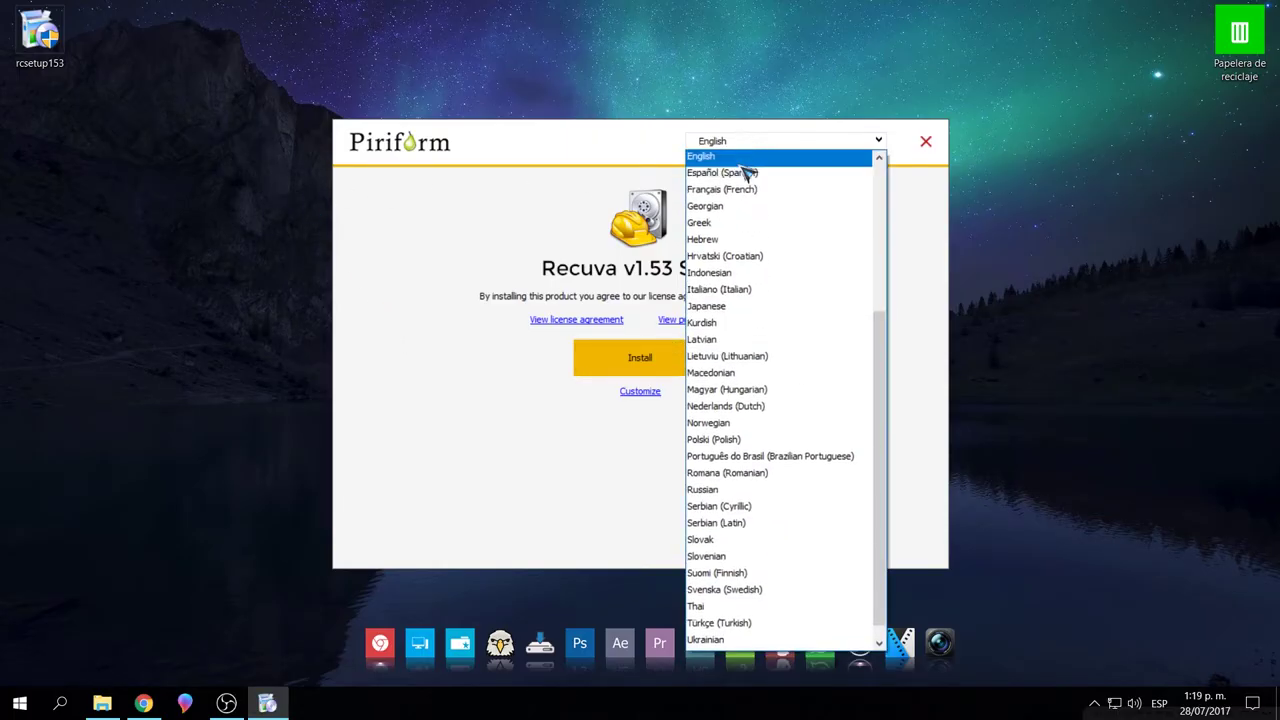
{"action": "left_click", "coordinate": [748, 171]}
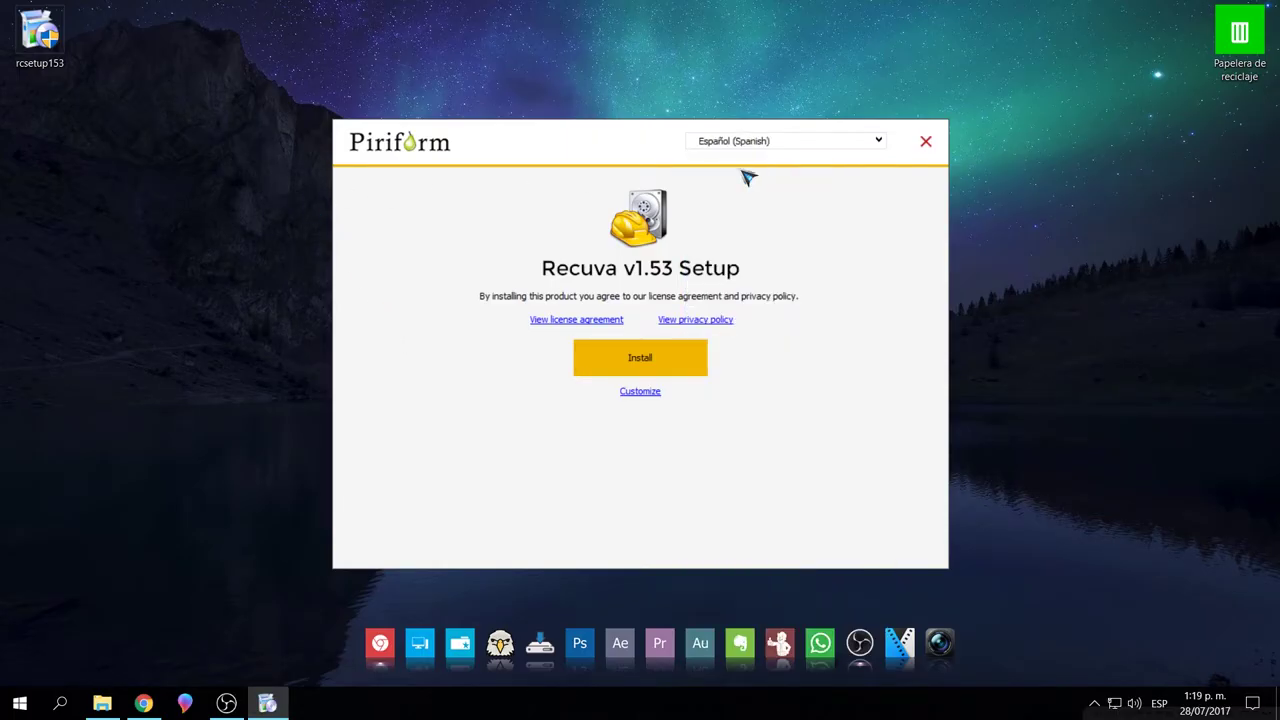
{"action": "left_click", "coordinate": [648, 364]}
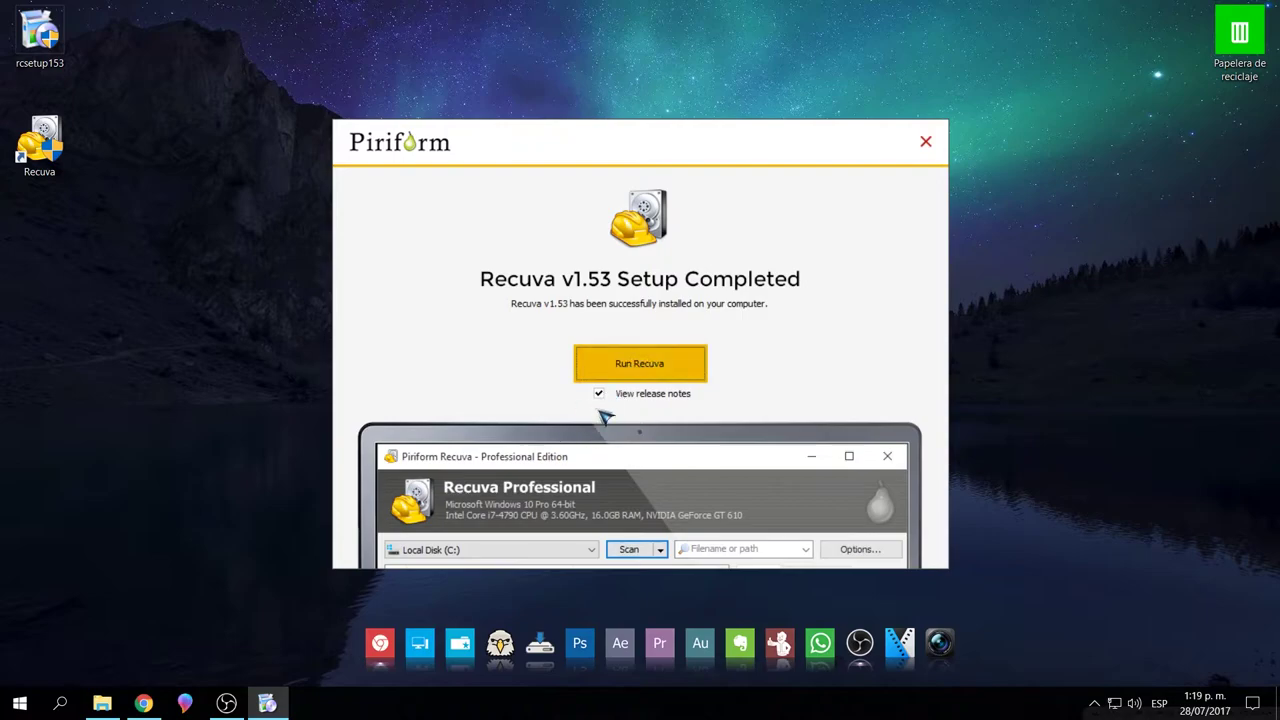
Turn off viewing the release notes and close the completed Recuva setup without running the program
{"action": "left_click", "coordinate": [603, 395]}
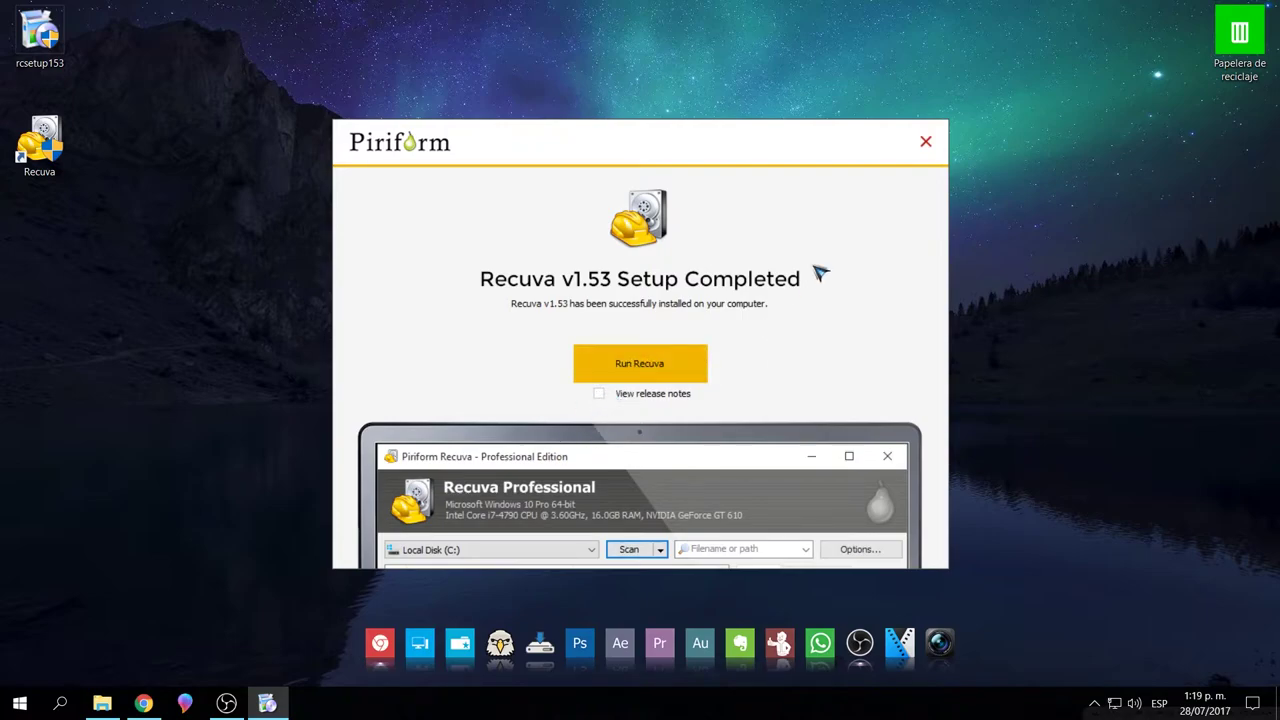
{"action": "left_click", "coordinate": [928, 146]}
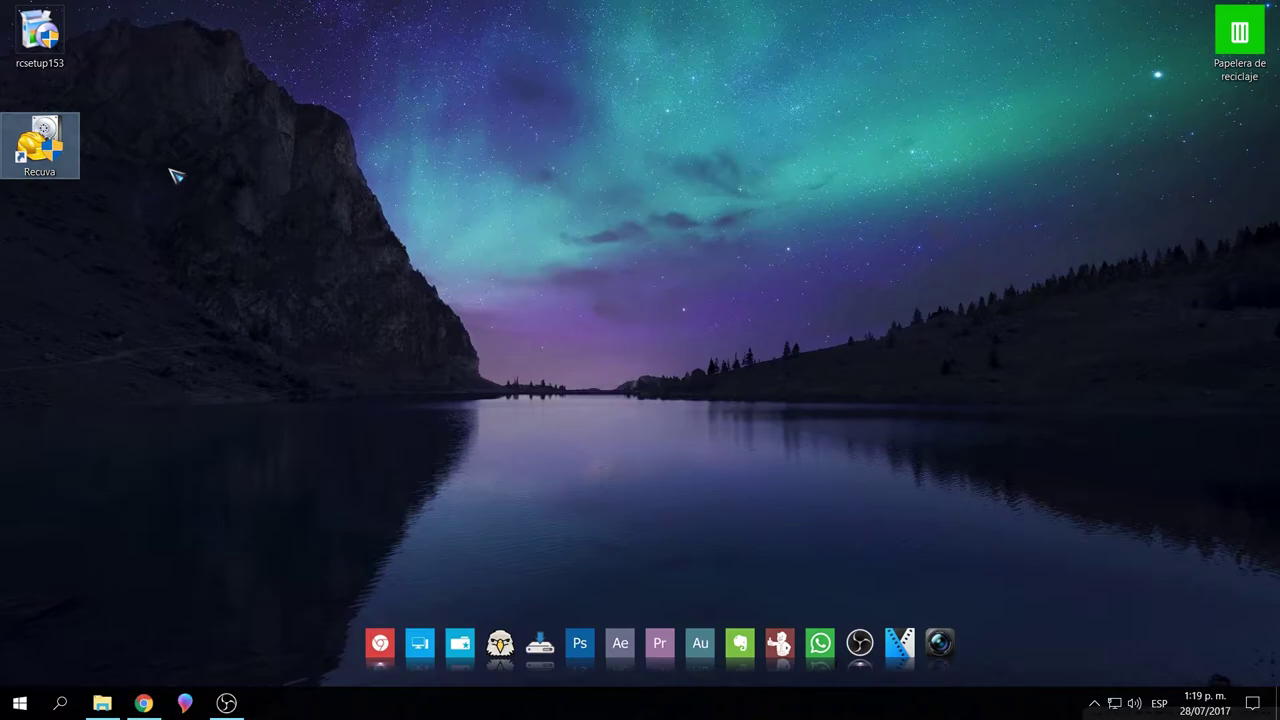
{"action": "left_click", "coordinate": [175, 176]}
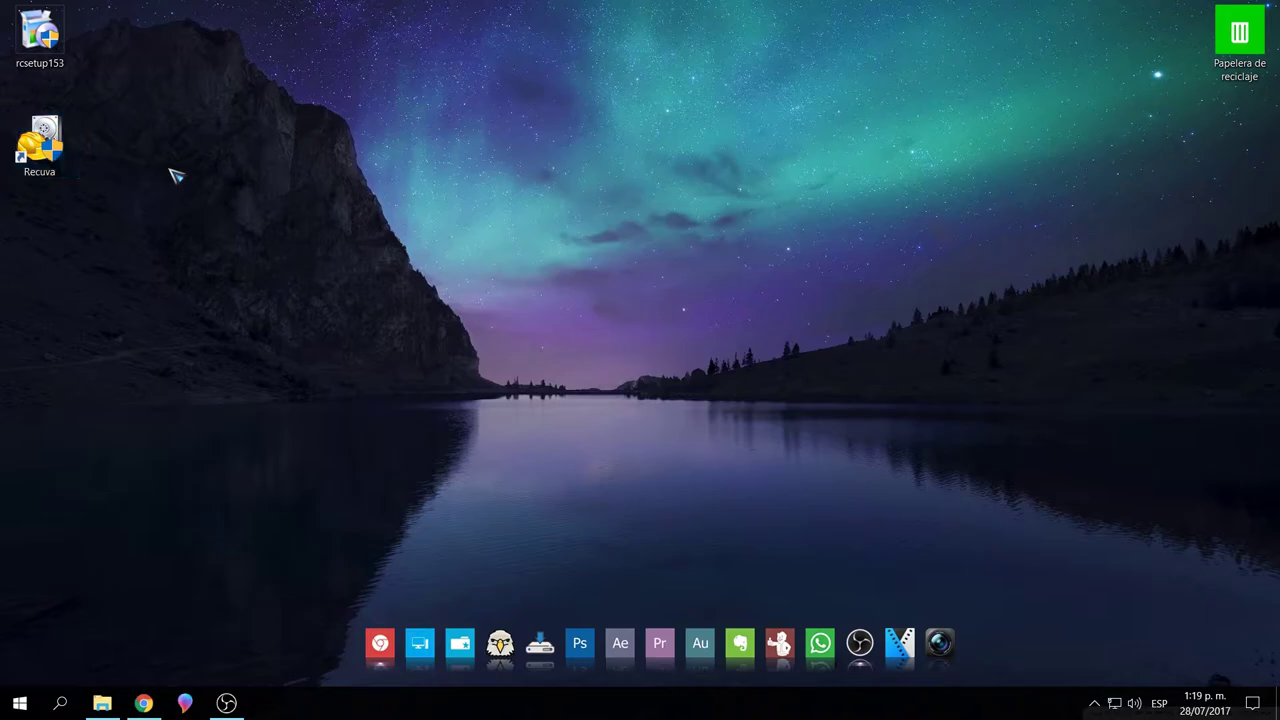
Permanently delete the files Imagen a Recuperar and Vídeo a Recuperar from the SUSCRIBETE (E:) drive
{"action": "left_click", "coordinate": [103, 703]}
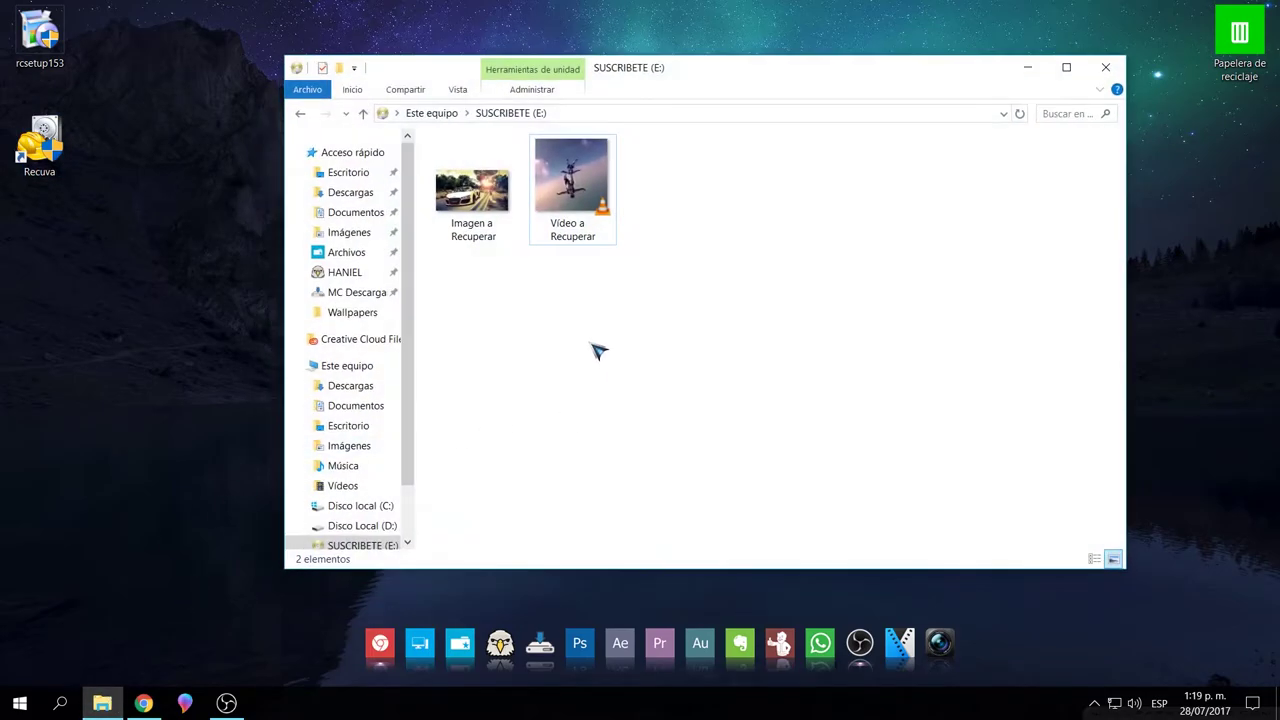
{"action": "left_click", "coordinate": [503, 234]}
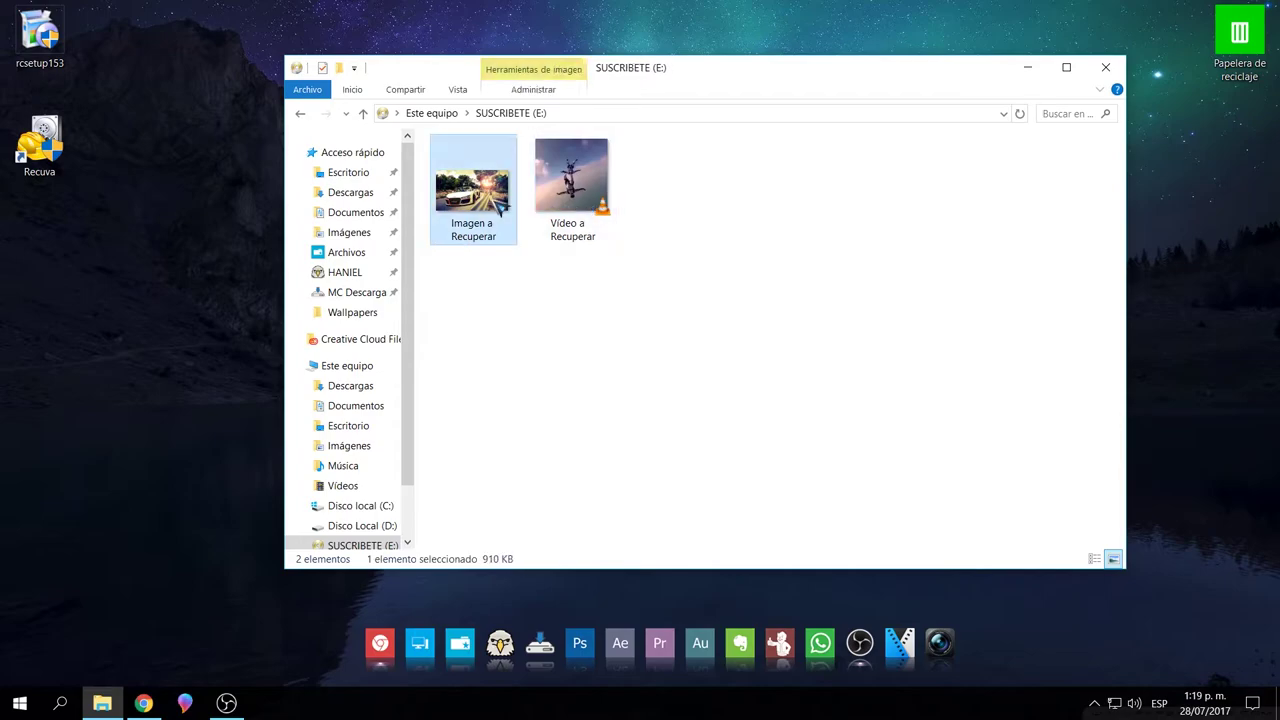
{"action": "left_click", "coordinate": [556, 205]}
{"action": "left_click", "coordinate": [508, 205]}
{"action": "left_click", "coordinate": [560, 205]}
{"action": "left_click", "coordinate": [508, 205]}
{"action": "left_click", "coordinate": [602, 207]}
{"action": "left_click", "coordinate": [758, 252]}
{"action": "left_click_drag", "start_coordinate": [758, 252], "coordinate": [462, 210]}
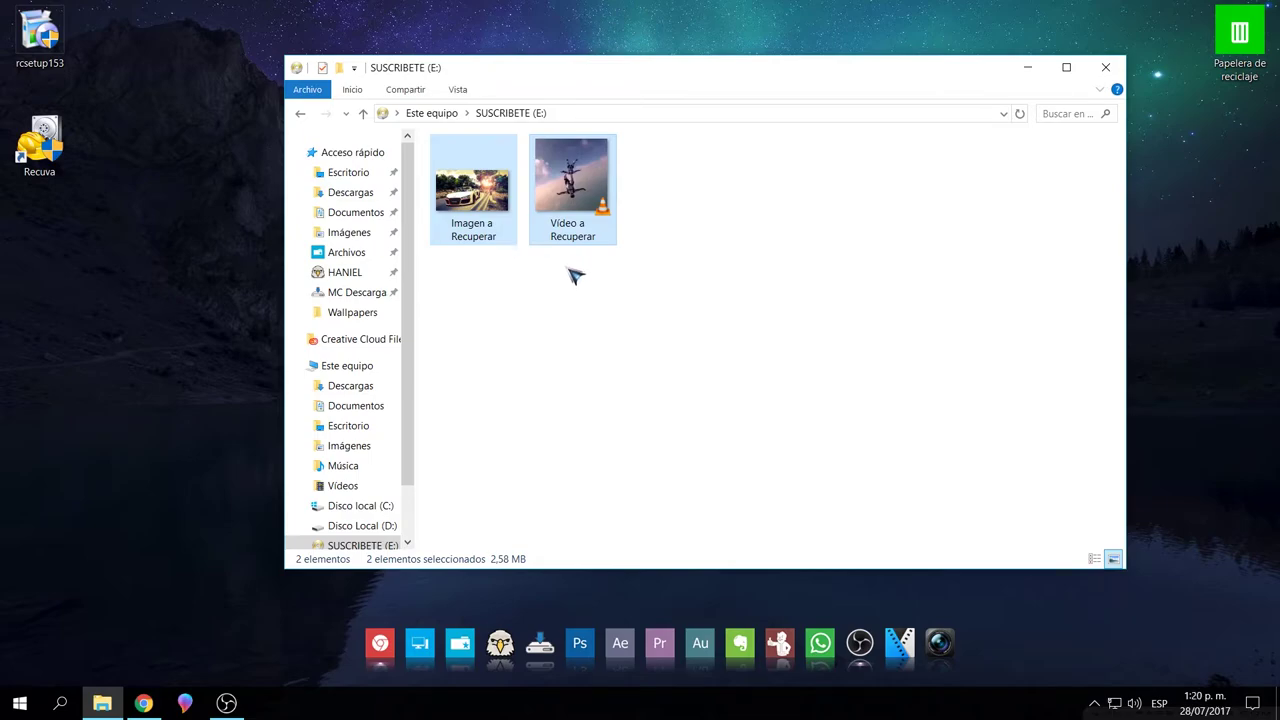
{"action": "key", "text": "shift+Delete"}
{"action": "left_click", "coordinate": [694, 373]}
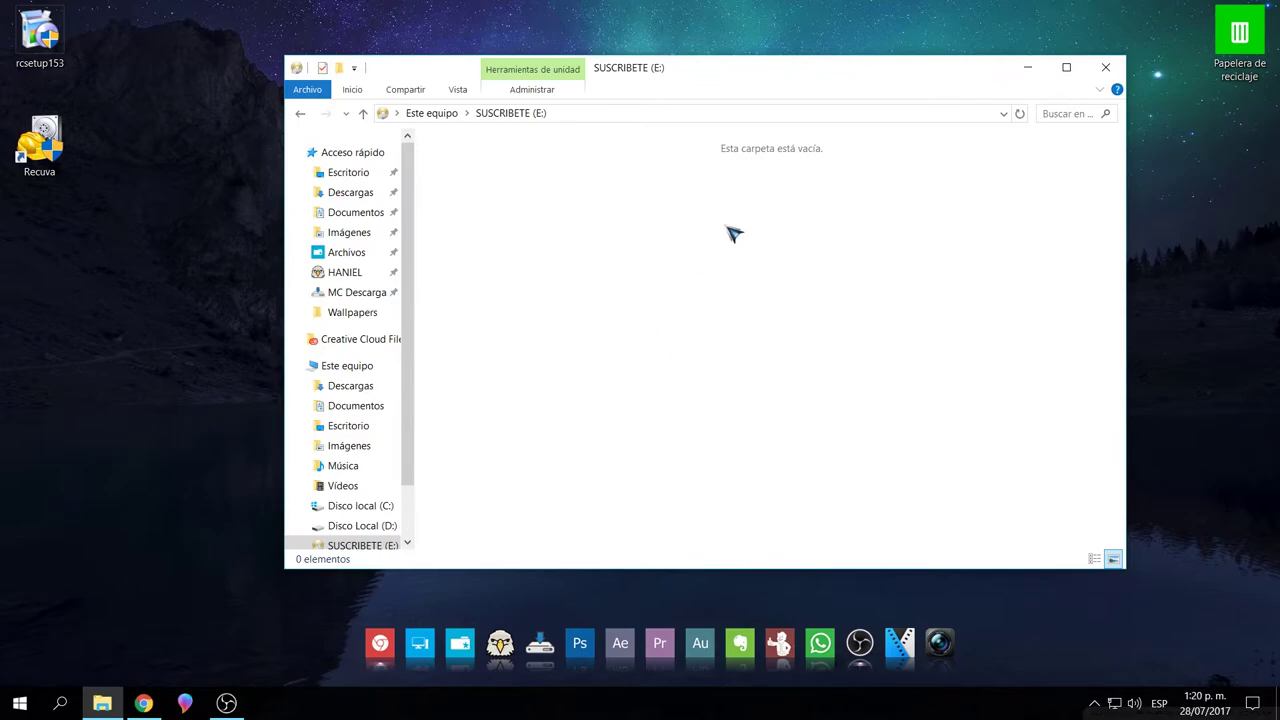
Close the drive window and check the Papelera de reciclaje for the deleted files
{"action": "left_click", "coordinate": [1105, 67]}
{"action": "double_click", "coordinate": [1261, 46]}
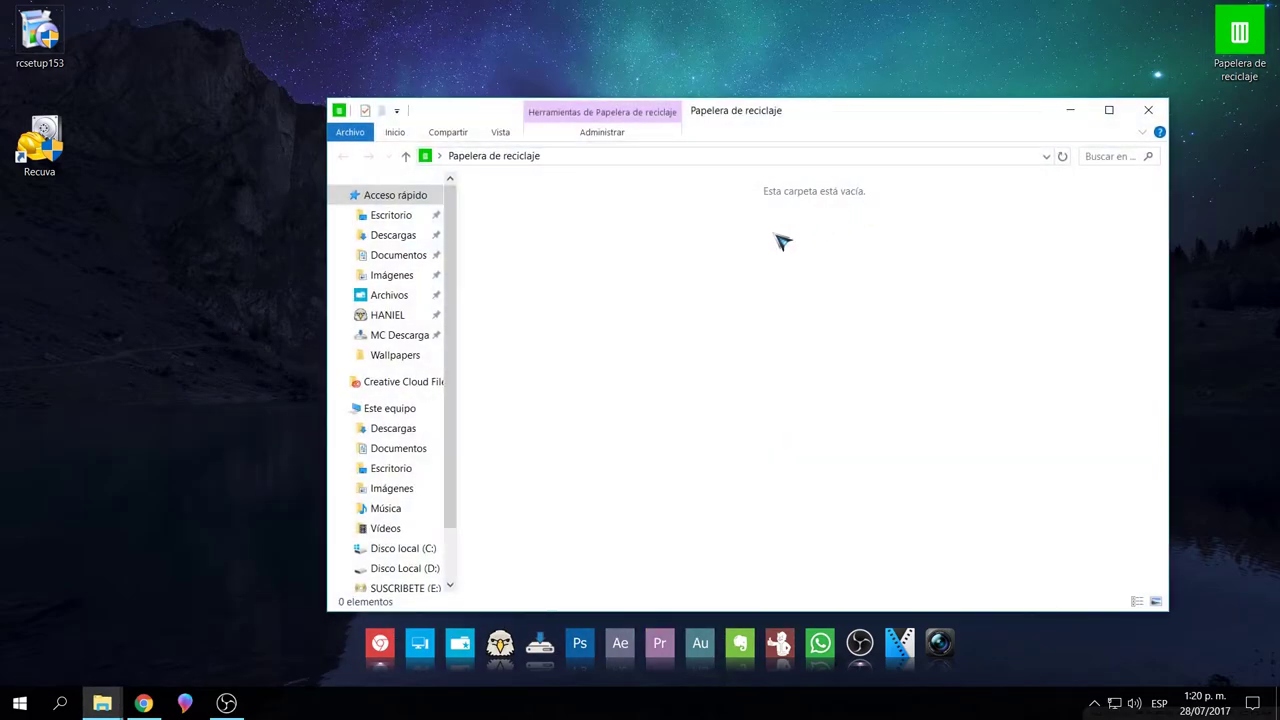
{"action": "left_click", "coordinate": [1148, 110]}
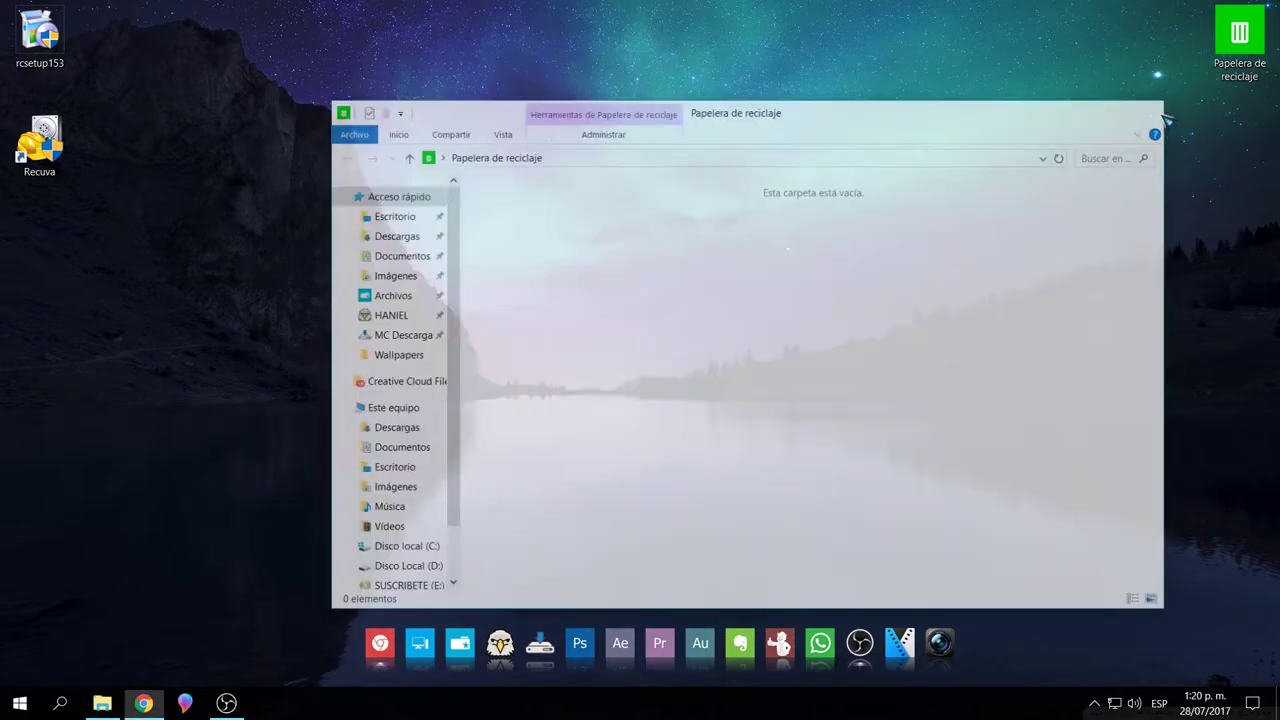
Launch Recuva as administrator from its desktop shortcut and continue past the wizard's welcome page
{"action": "right_click", "coordinate": [60, 150]}
{"action": "left_click", "coordinate": [134, 198]}
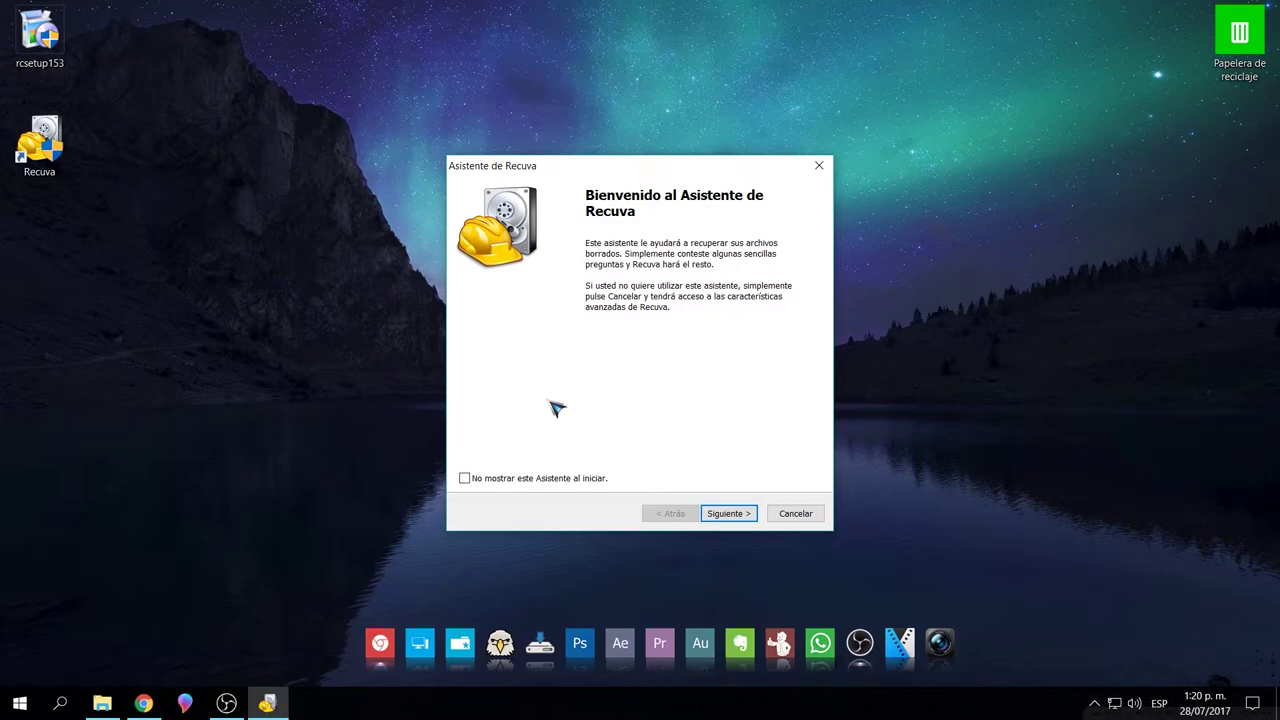
{"action": "left_click", "coordinate": [464, 478]}
{"action": "left_click", "coordinate": [730, 514]}
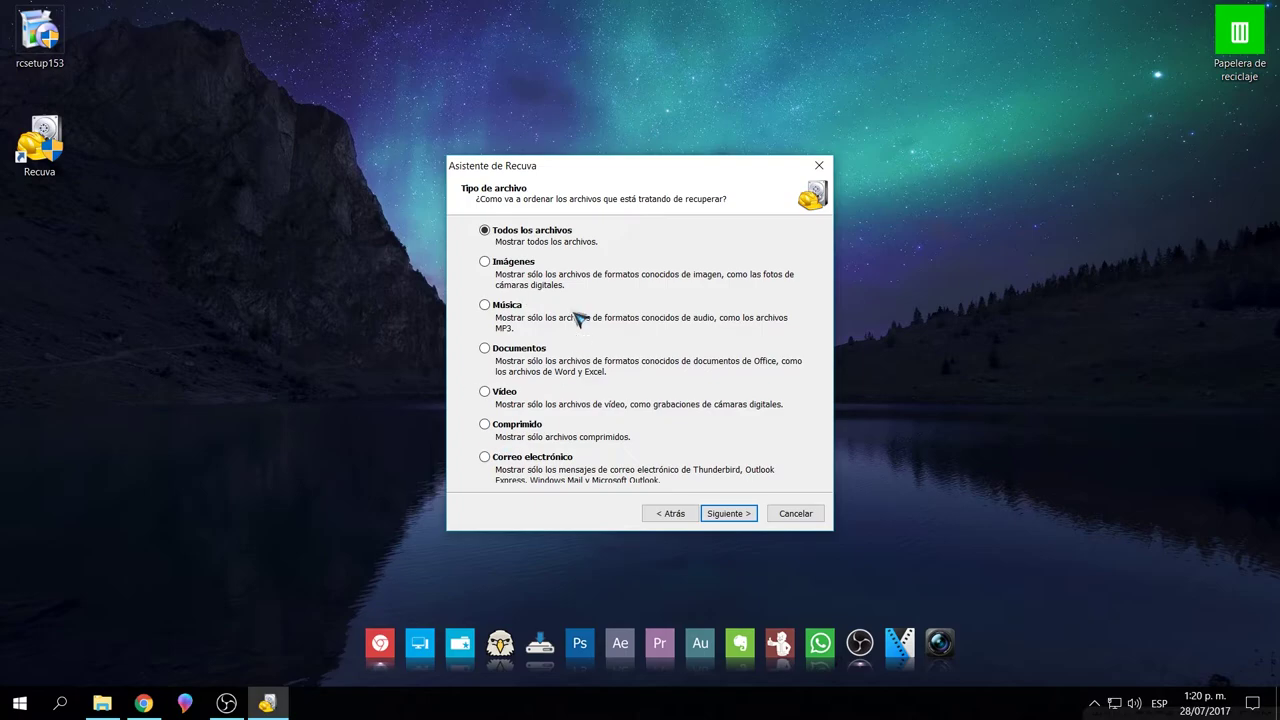
Choose Todos los archivos as the file type to recover and continue to the file location page
{"action": "left_click", "coordinate": [486, 310]}
{"action": "left_click", "coordinate": [484, 393]}
{"action": "left_click", "coordinate": [492, 309]}
{"action": "left_click", "coordinate": [488, 232]}
{"action": "left_click", "coordinate": [735, 515]}
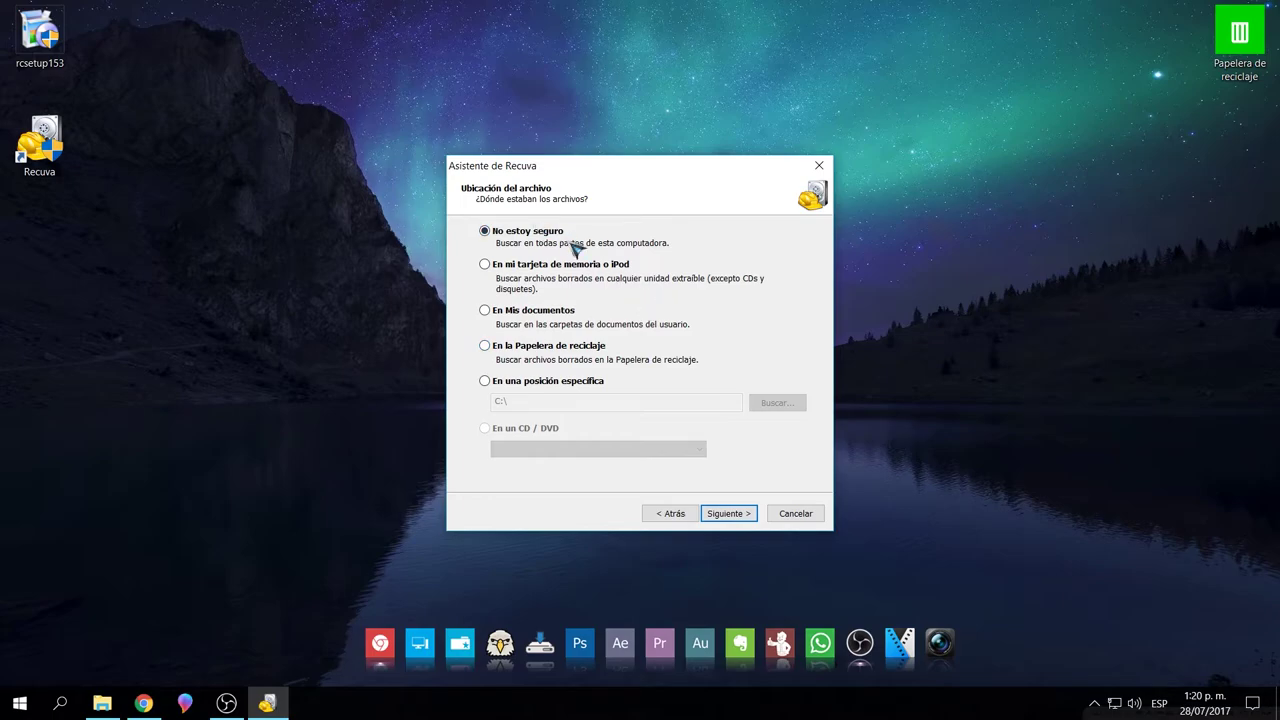
Set the file location to a specific position and choose the SUSCRIBETE (E:) drive as the folder to search
{"action": "left_click", "coordinate": [485, 310]}
{"action": "left_click", "coordinate": [485, 264]}
{"action": "left_click", "coordinate": [487, 233]}
{"action": "left_click", "coordinate": [485, 381]}
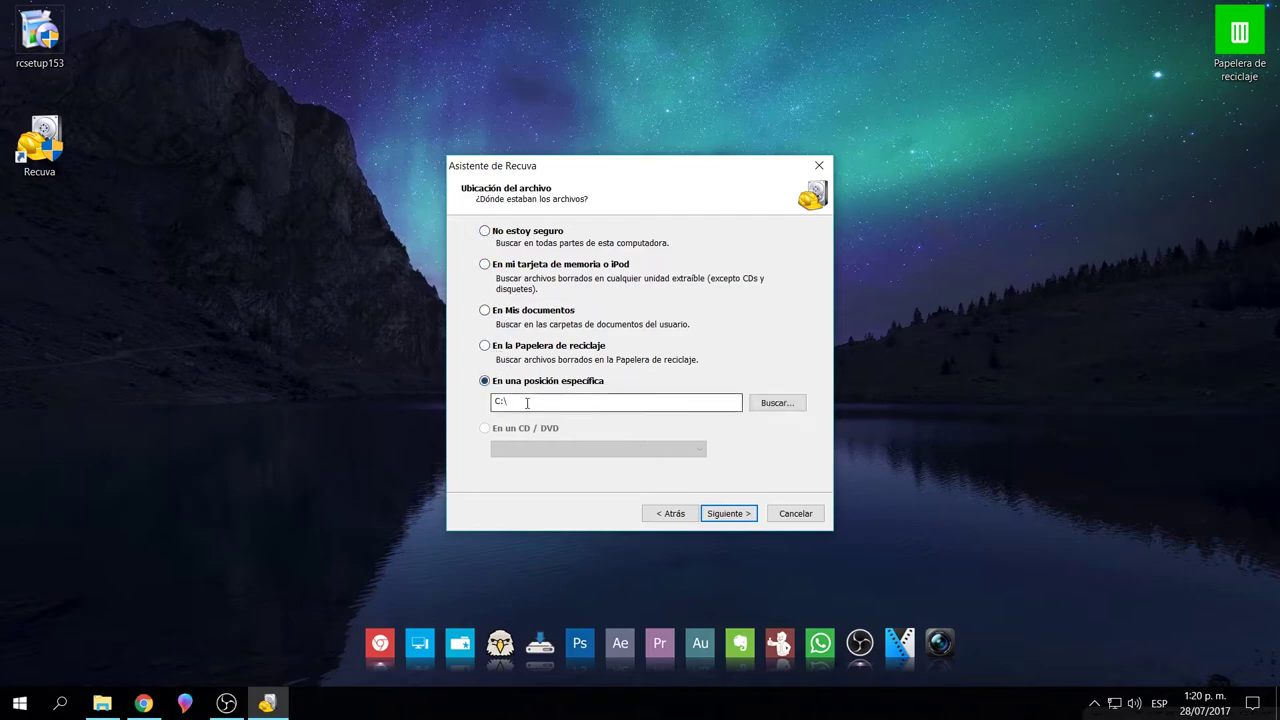
{"action": "left_click", "coordinate": [770, 404]}
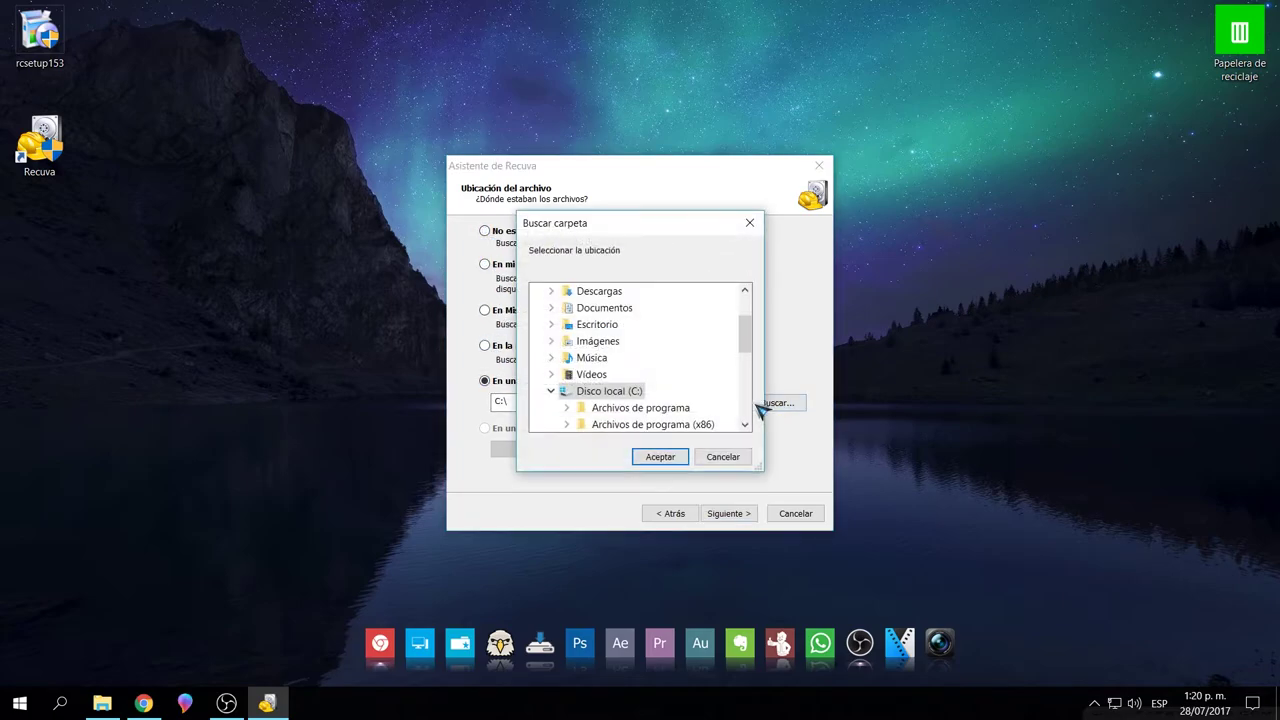
{"action": "scroll", "coordinate": [637, 388], "scroll_direction": "down", "scroll_amount": 3}
{"action": "left_click", "coordinate": [636, 390]}
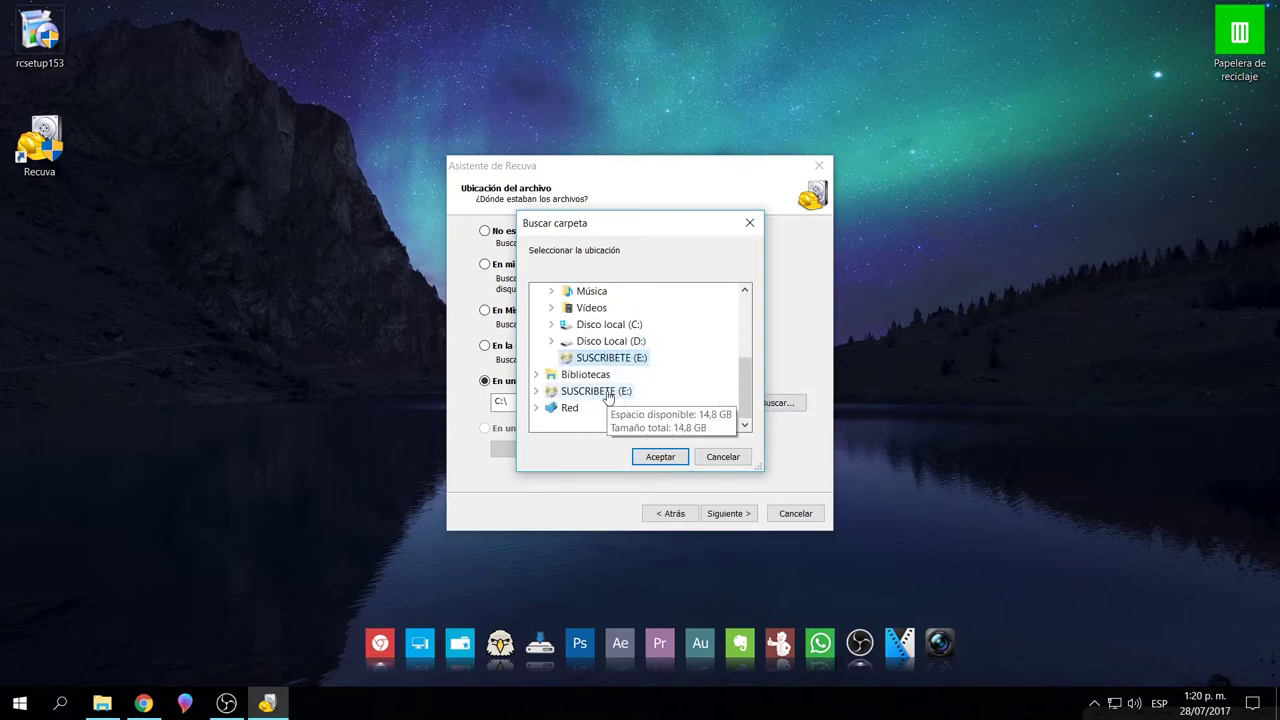
{"action": "left_click", "coordinate": [662, 456]}
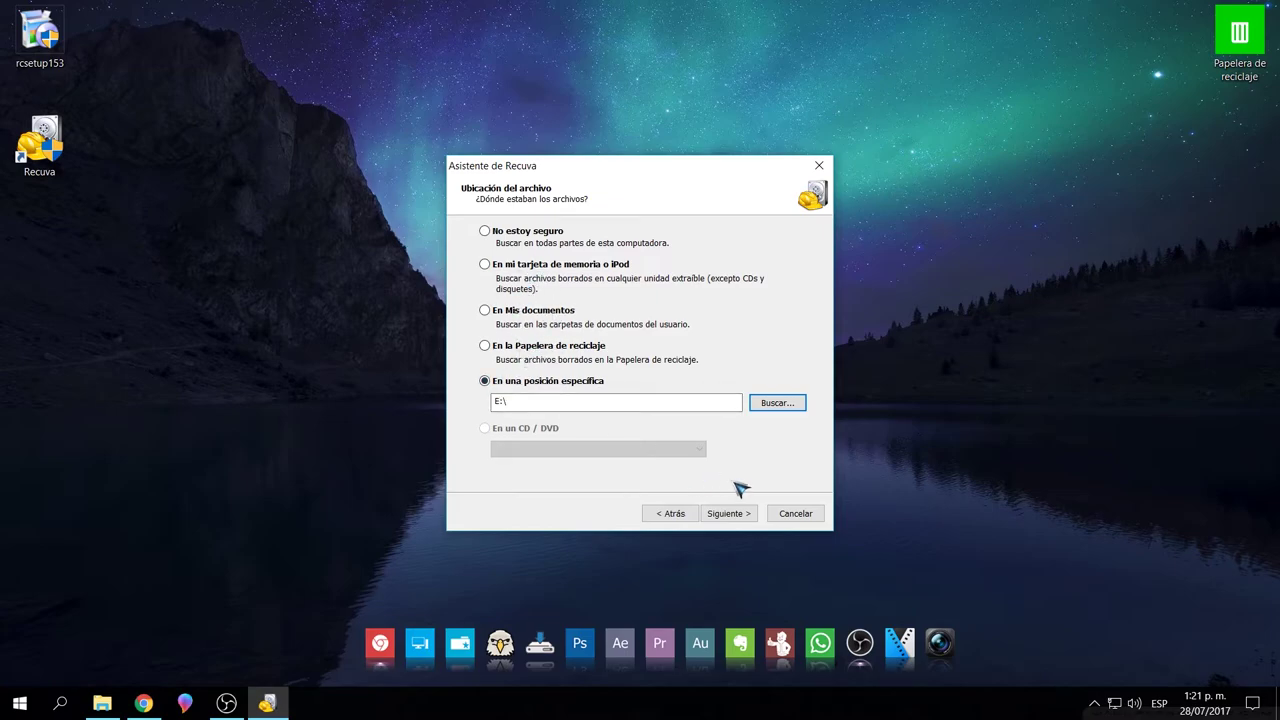
Complete the wizard and start the search for deleted files on drive E:
{"action": "left_click", "coordinate": [739, 515]}
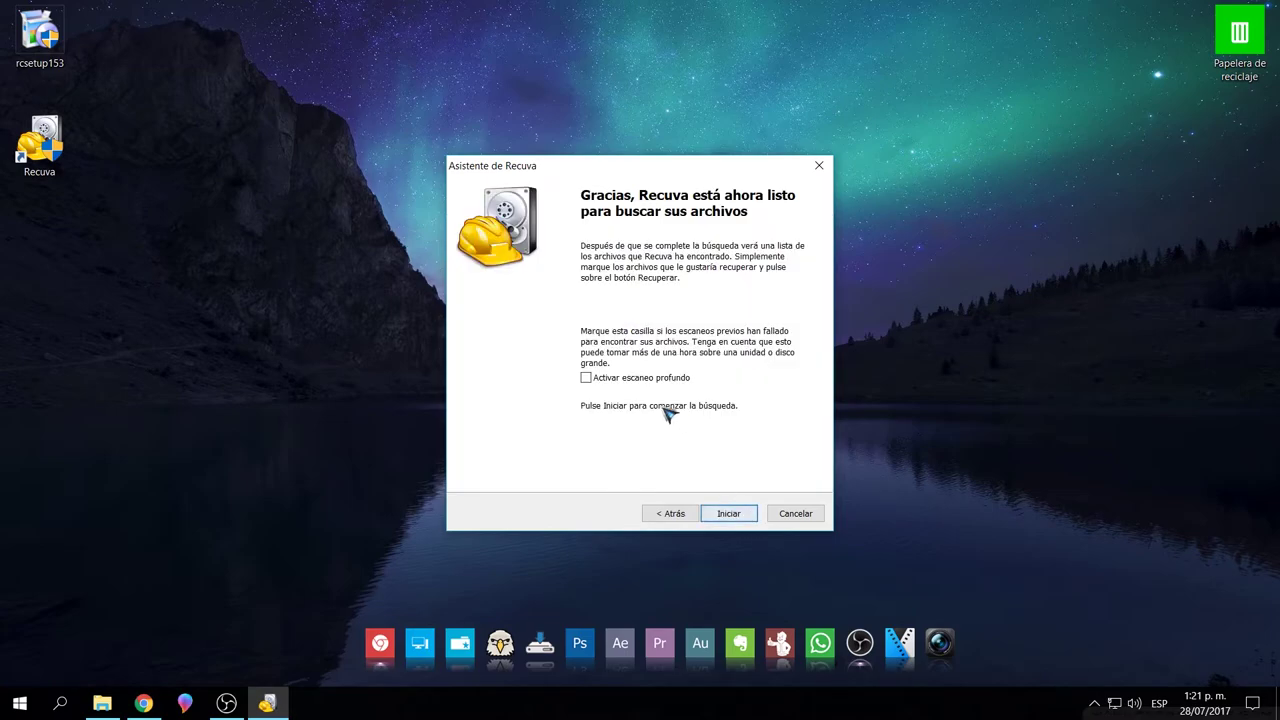
{"action": "left_click", "coordinate": [587, 378]}
{"action": "left_click", "coordinate": [730, 514]}
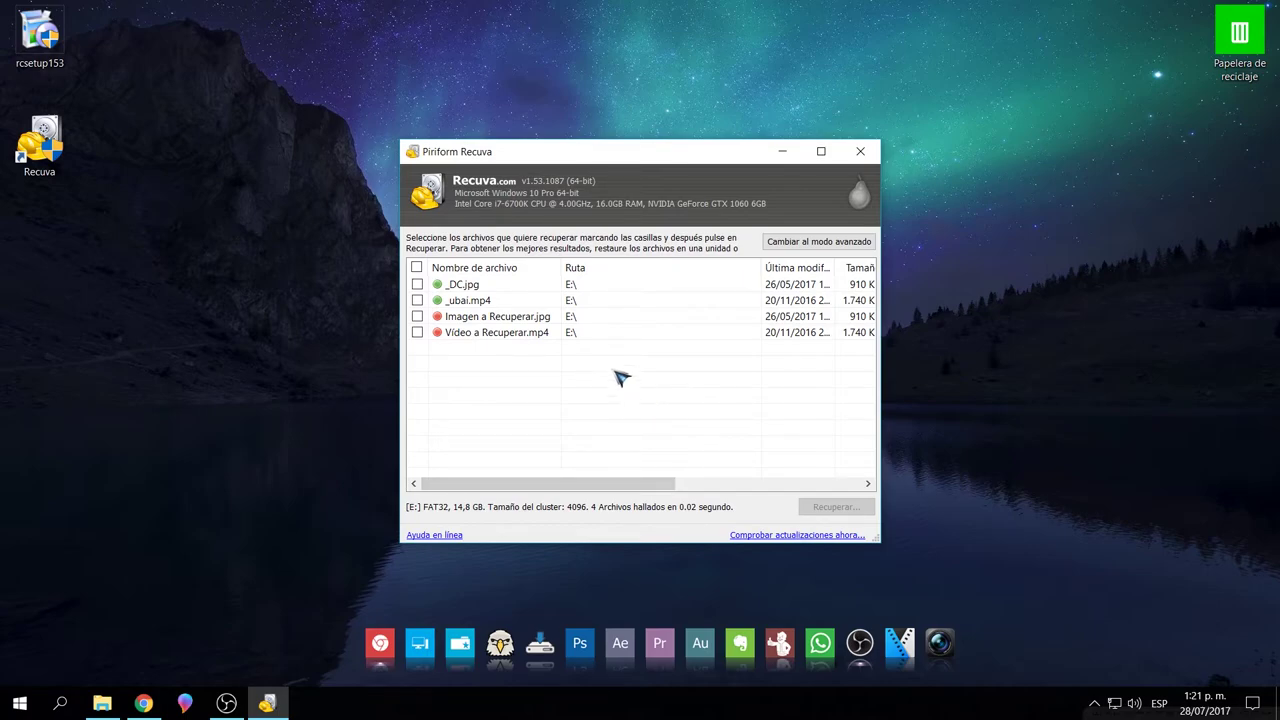
Go through the image and video files in the scan results to compare their names and recovery status
{"action": "left_click", "coordinate": [494, 332]}
{"action": "left_click", "coordinate": [491, 317]}
{"action": "left_click", "coordinate": [497, 333]}
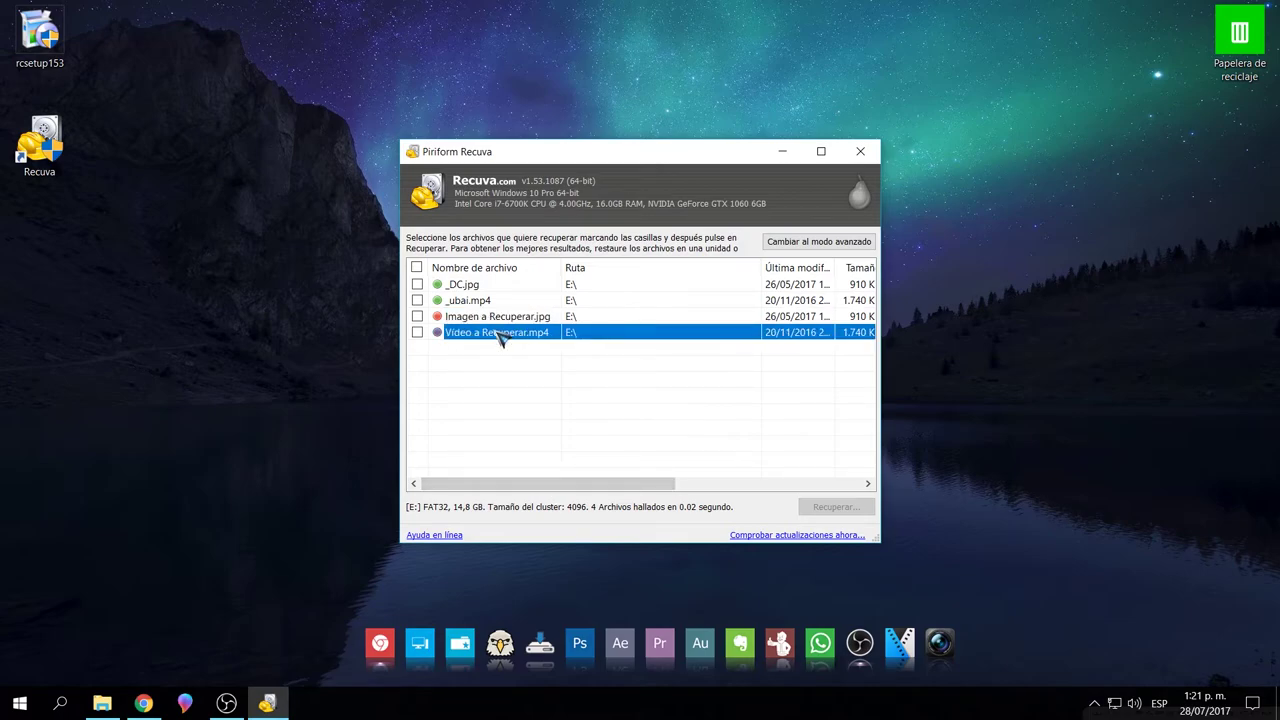
{"action": "left_click", "coordinate": [503, 285]}
{"action": "left_click", "coordinate": [503, 302]}
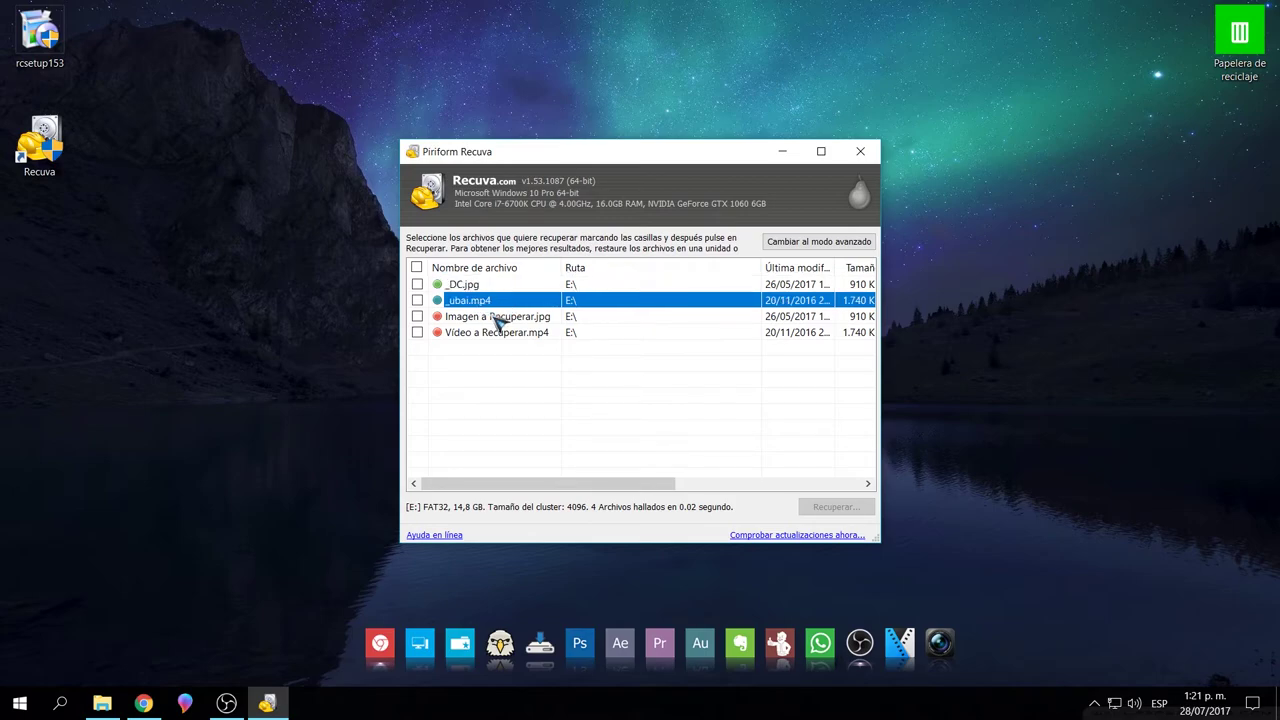
{"action": "left_click", "coordinate": [468, 318]}
{"action": "left_click", "coordinate": [469, 334]}
{"action": "left_click", "coordinate": [504, 319]}
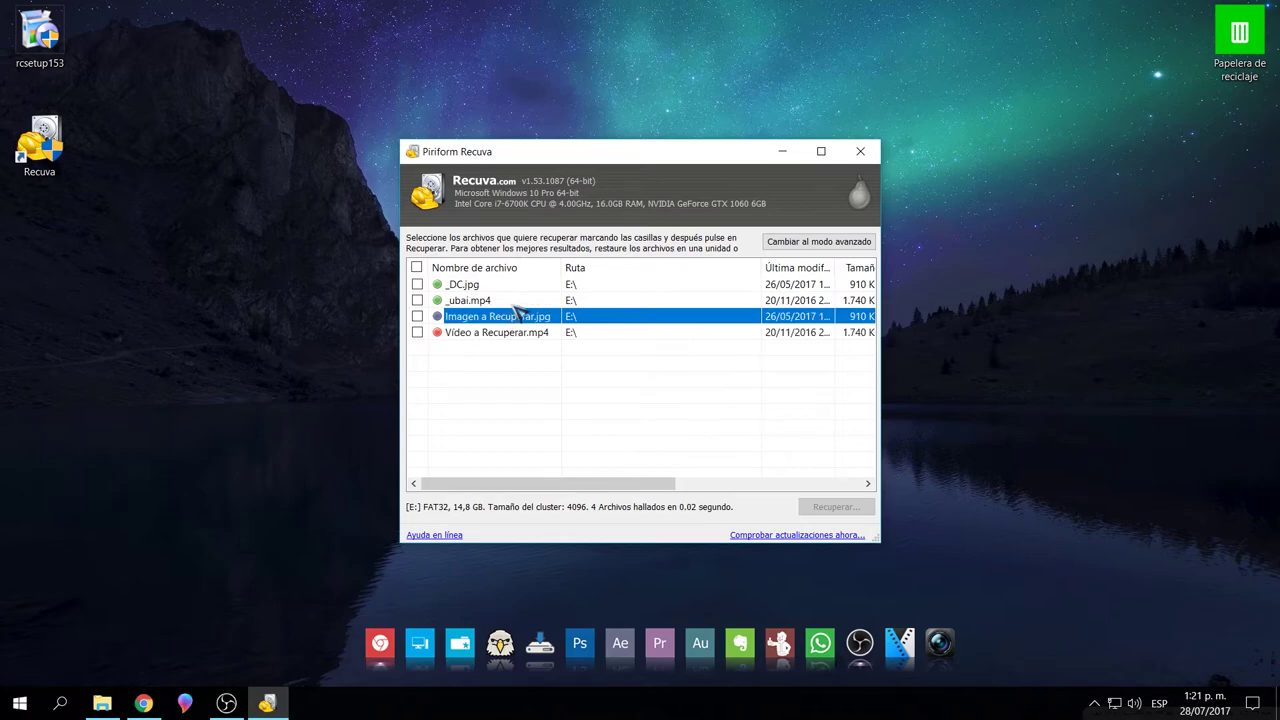
{"action": "left_click", "coordinate": [512, 301]}
{"action": "left_click", "coordinate": [512, 285]}
{"action": "left_click", "coordinate": [510, 301]}
{"action": "left_click", "coordinate": [510, 317]}
{"action": "left_click", "coordinate": [512, 333]}
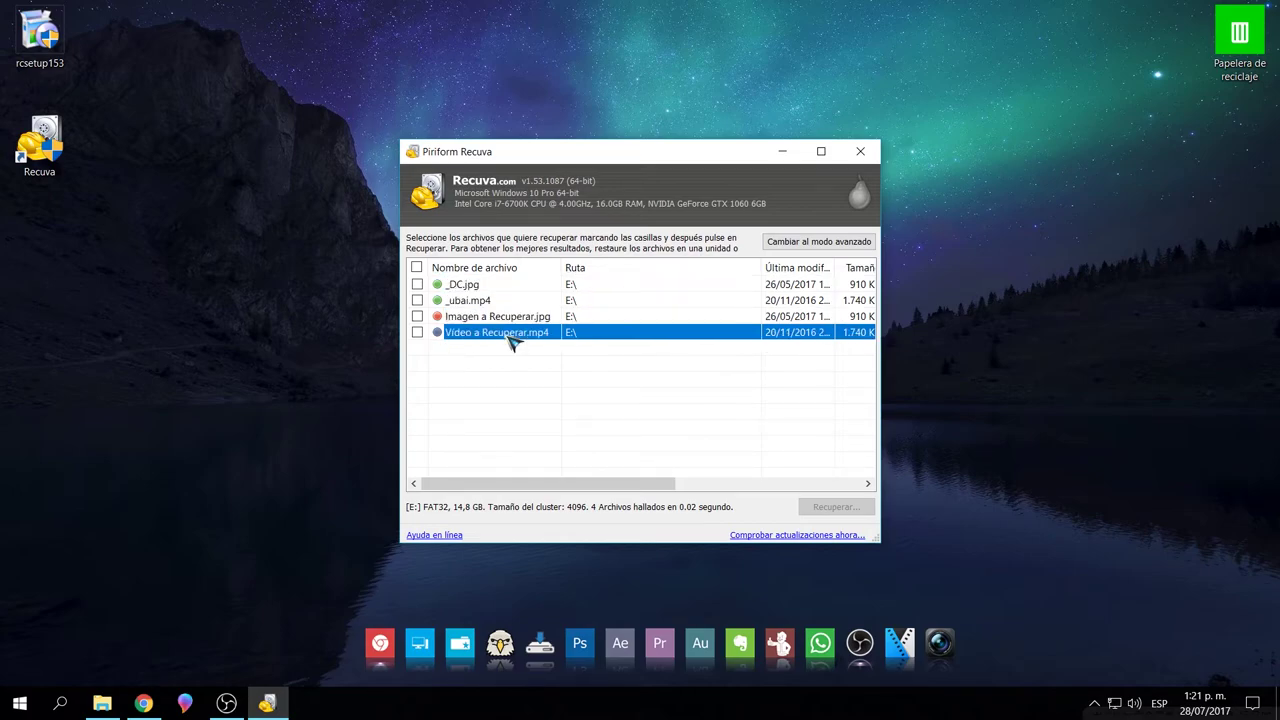
{"action": "left_click", "coordinate": [502, 287]}
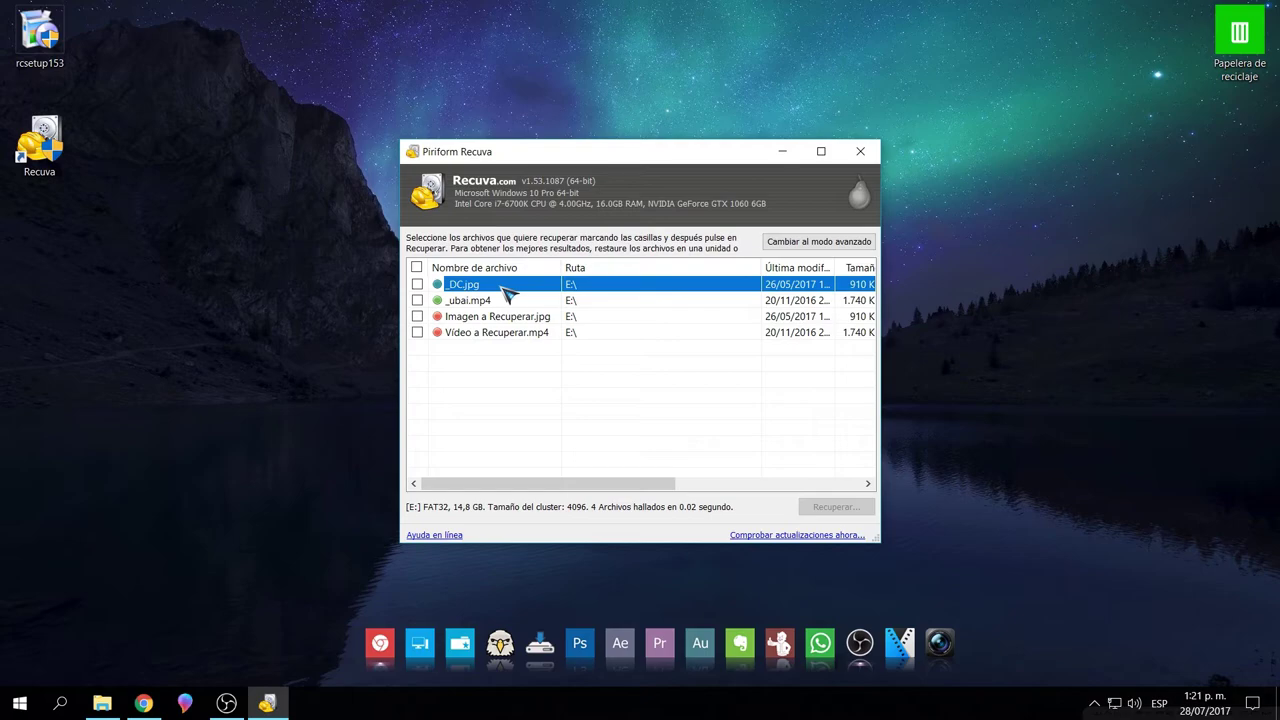
Mark _DC.jpg and _ubai.mp4 and recover them to the Escritorio folder, closing the completion notice
{"action": "left_click", "coordinate": [417, 284]}
{"action": "left_click", "coordinate": [417, 300]}
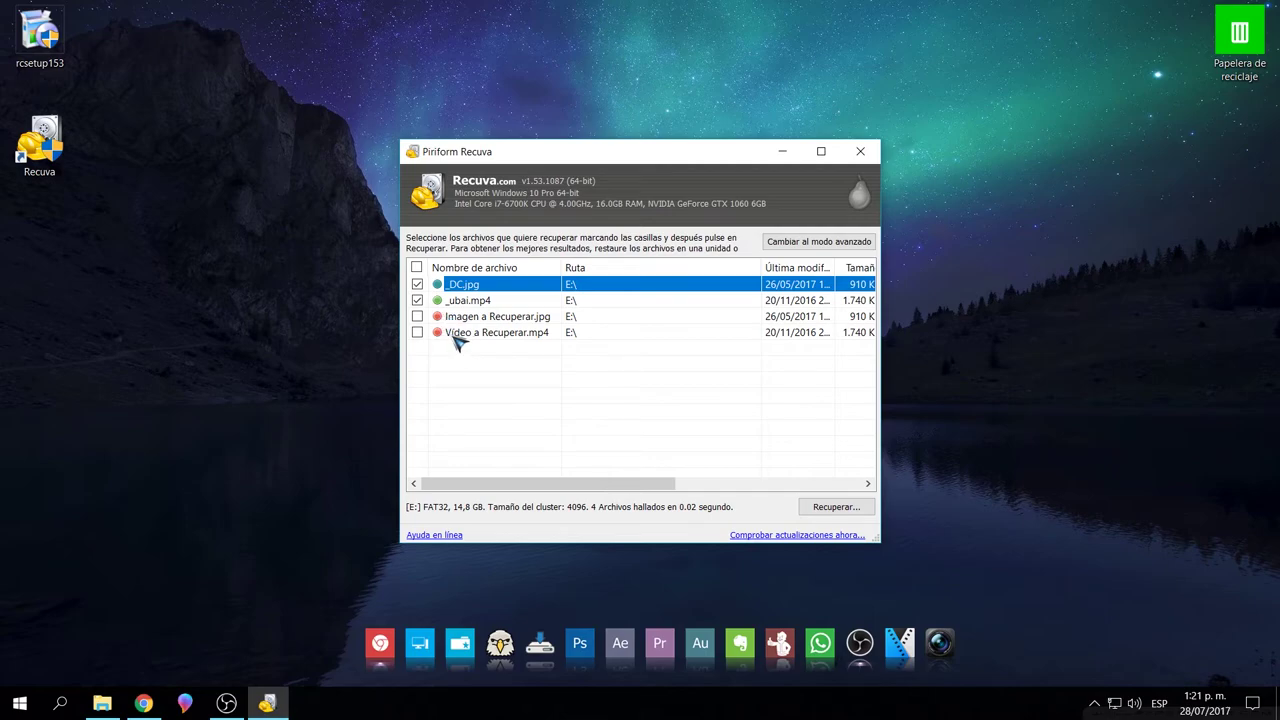
{"action": "left_click", "coordinate": [846, 506]}
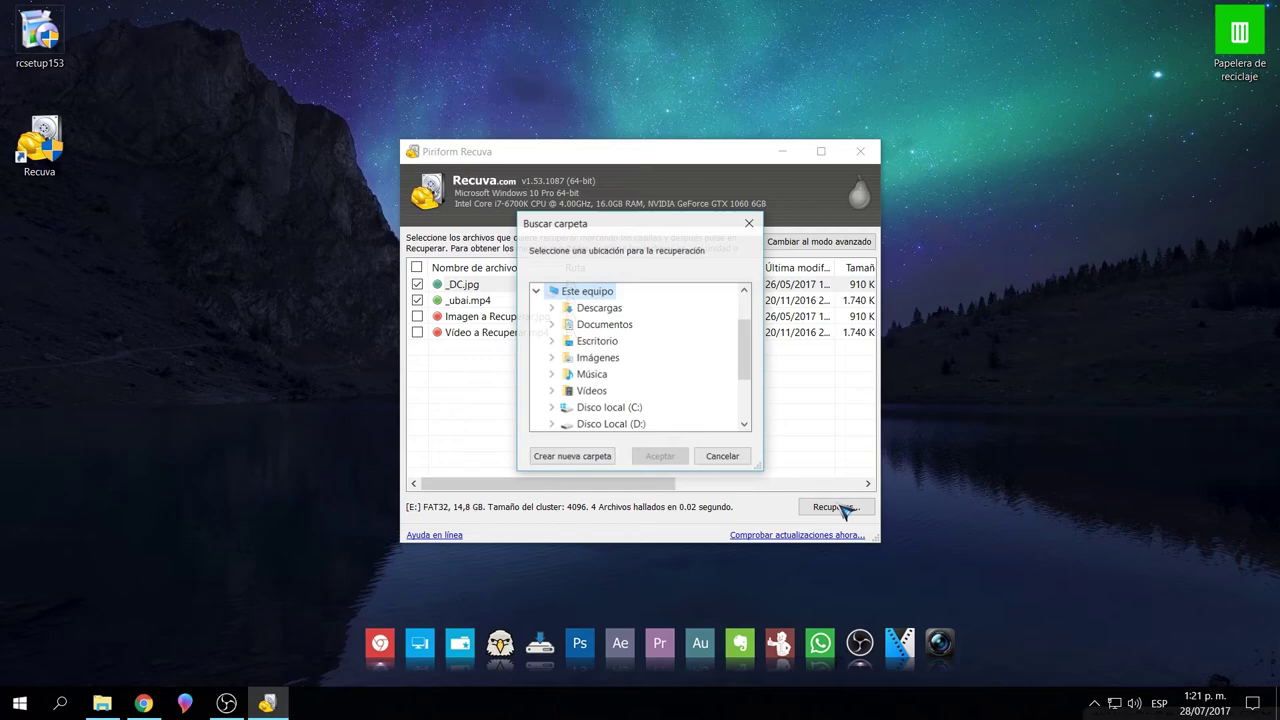
{"action": "left_click", "coordinate": [598, 342]}
{"action": "left_click", "coordinate": [661, 457]}
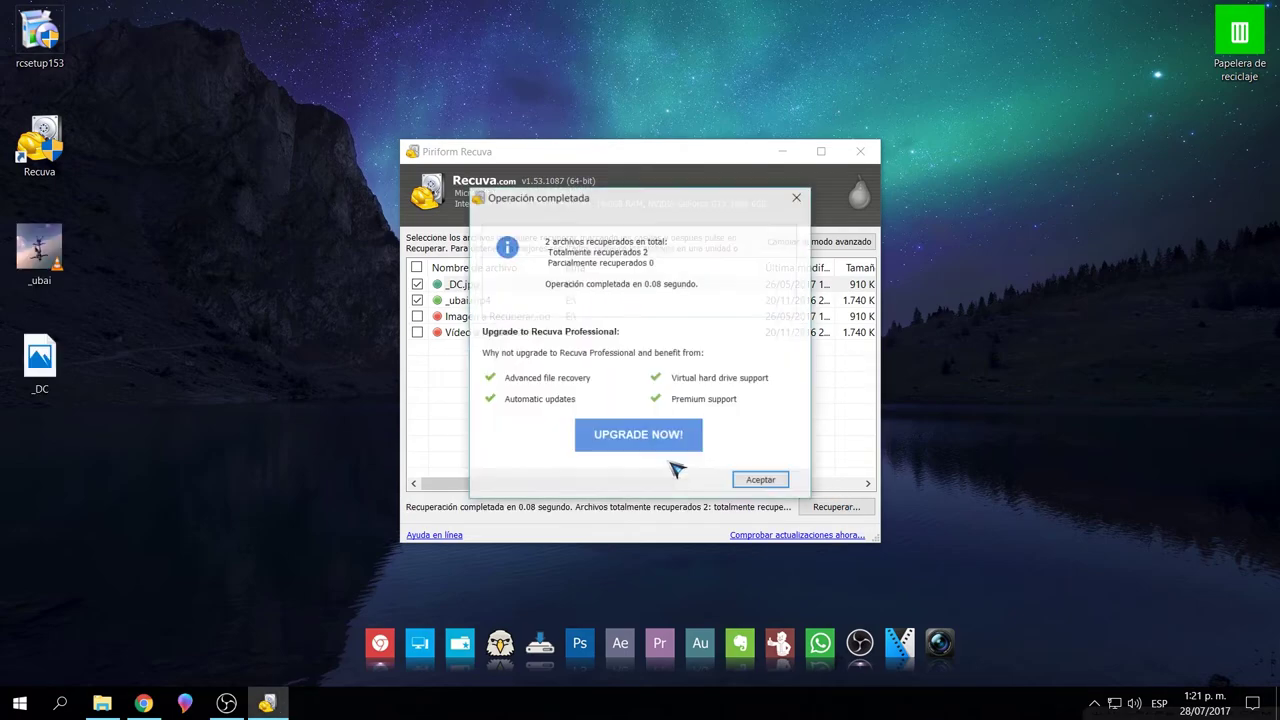
{"action": "left_click", "coordinate": [764, 481]}
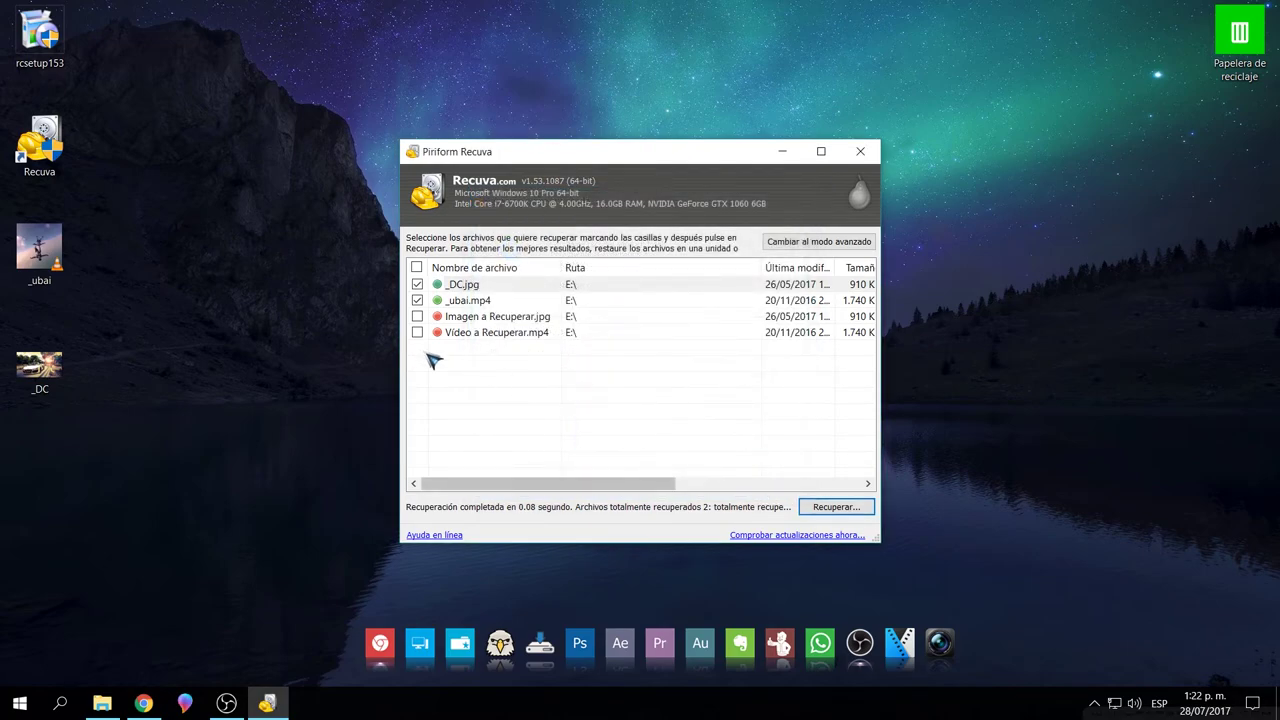
{"action": "left_click", "coordinate": [105, 405]}
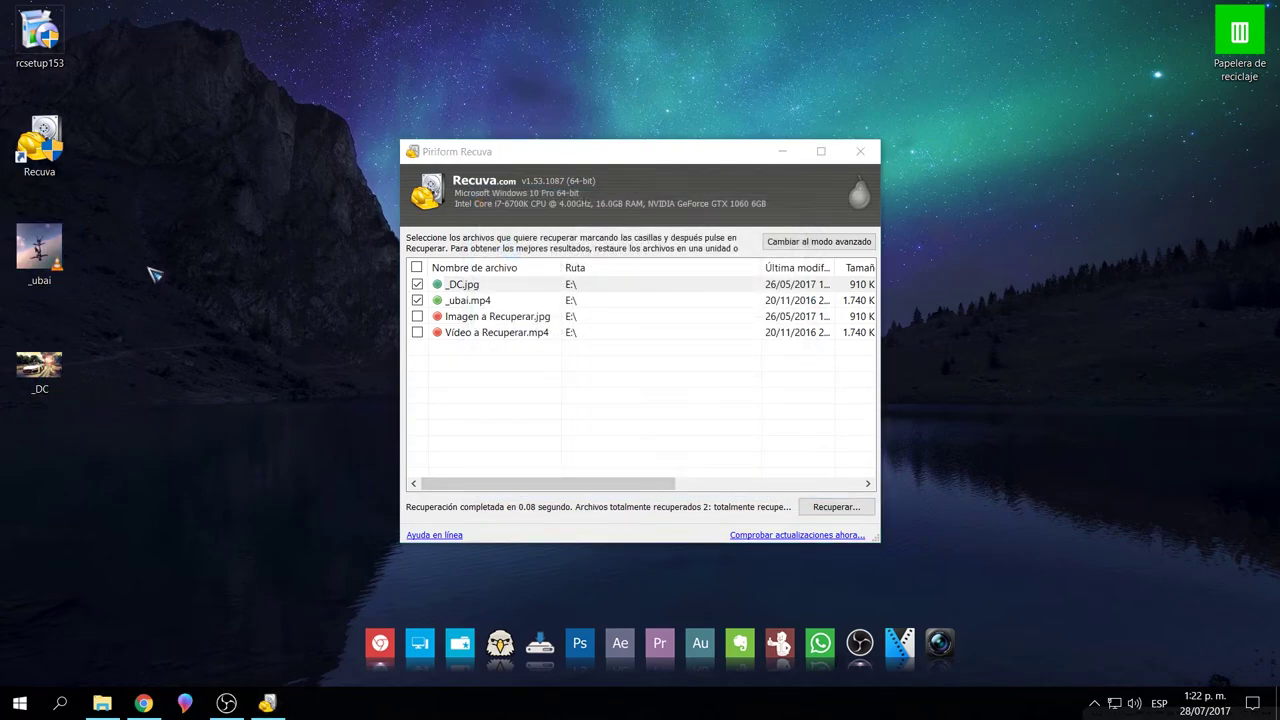
Mark only Imagen a Recuperar.jpg and Vídeo a Recuperar.mp4 and recover them to the Escritorio folder, closing the completion notice
{"action": "left_click", "coordinate": [417, 300]}
{"action": "left_click", "coordinate": [417, 284]}
{"action": "left_click", "coordinate": [417, 316]}
{"action": "left_click", "coordinate": [417, 332]}
{"action": "left_click", "coordinate": [842, 508]}
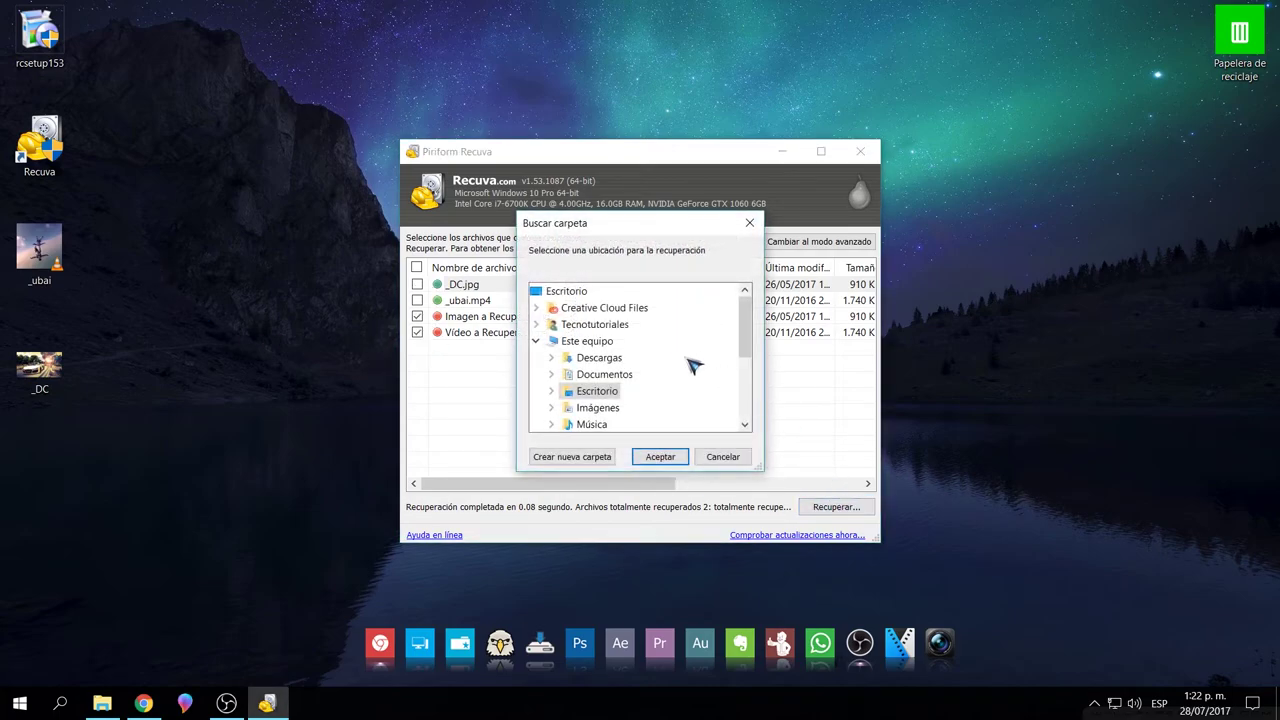
{"action": "left_click", "coordinate": [674, 456]}
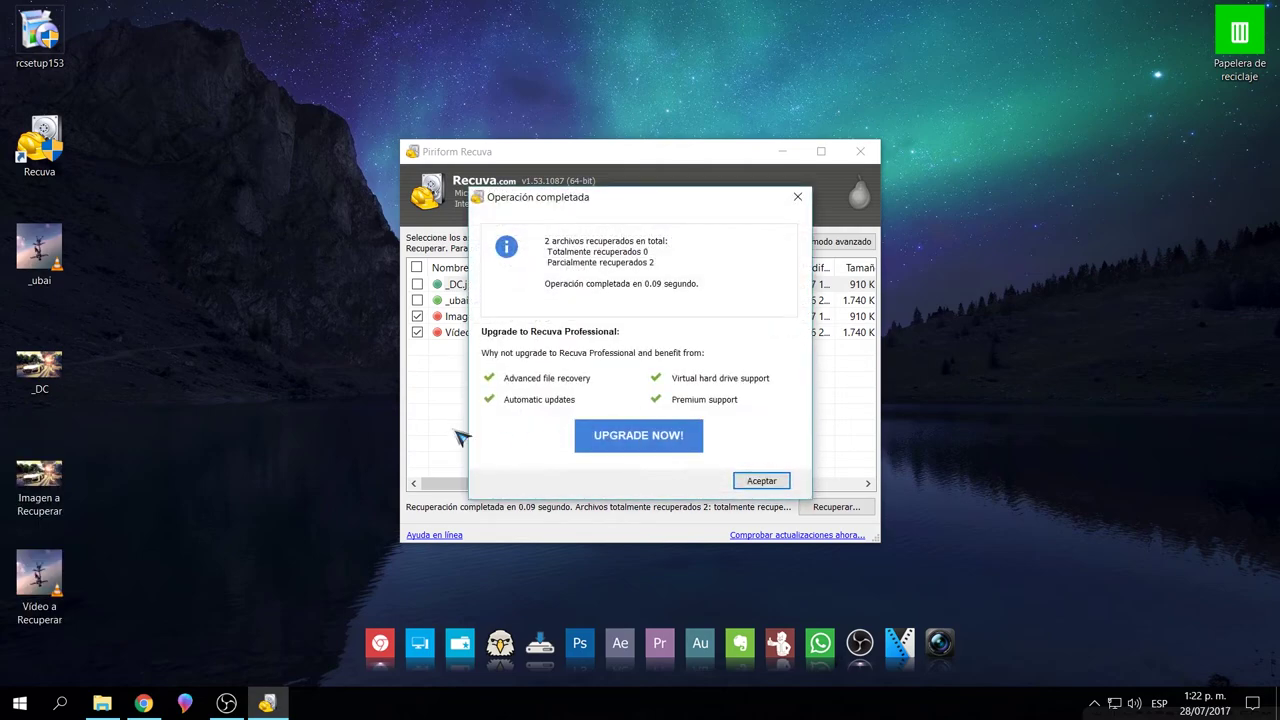
{"action": "left_click", "coordinate": [760, 481]}
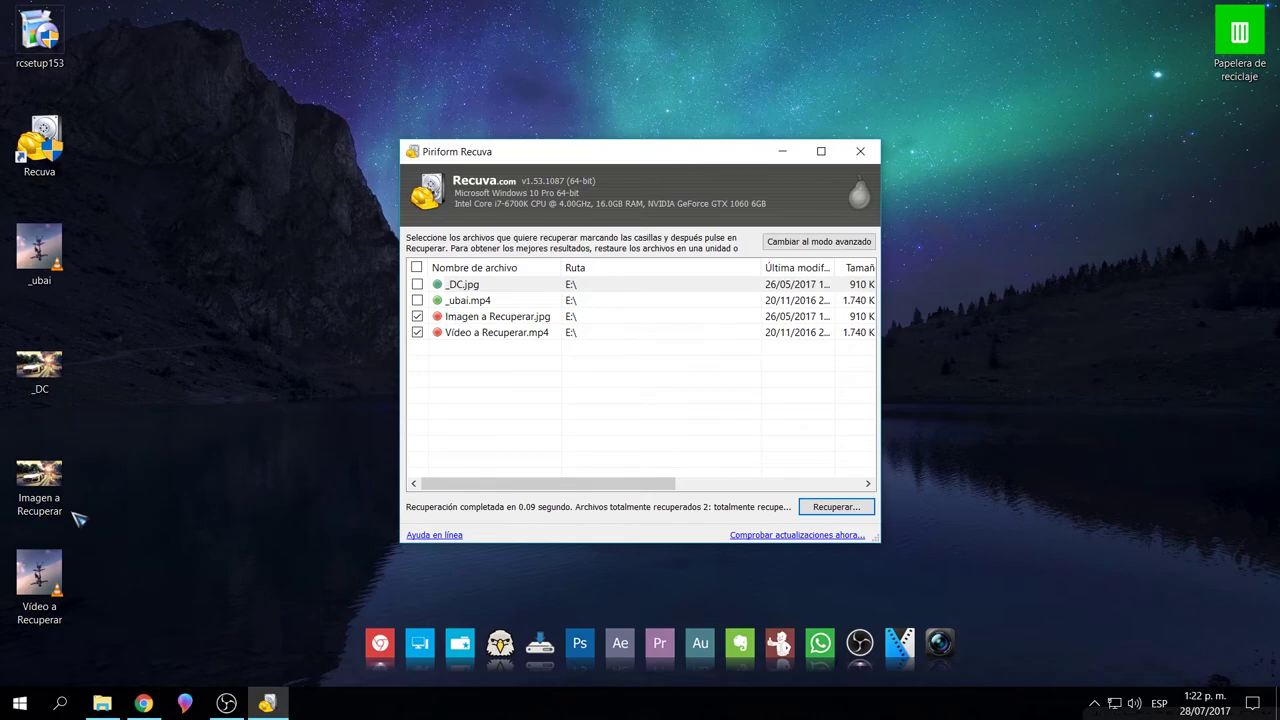
Show the desktop and open the recovered Imagen a Recuperar and Vídeo a Recuperar files to check them, closing each viewer
{"action": "left_click", "coordinate": [40, 585]}
{"action": "left_click", "coordinate": [40, 485], "text": "ctrl"}
{"action": "left_click", "coordinate": [887, 389]}
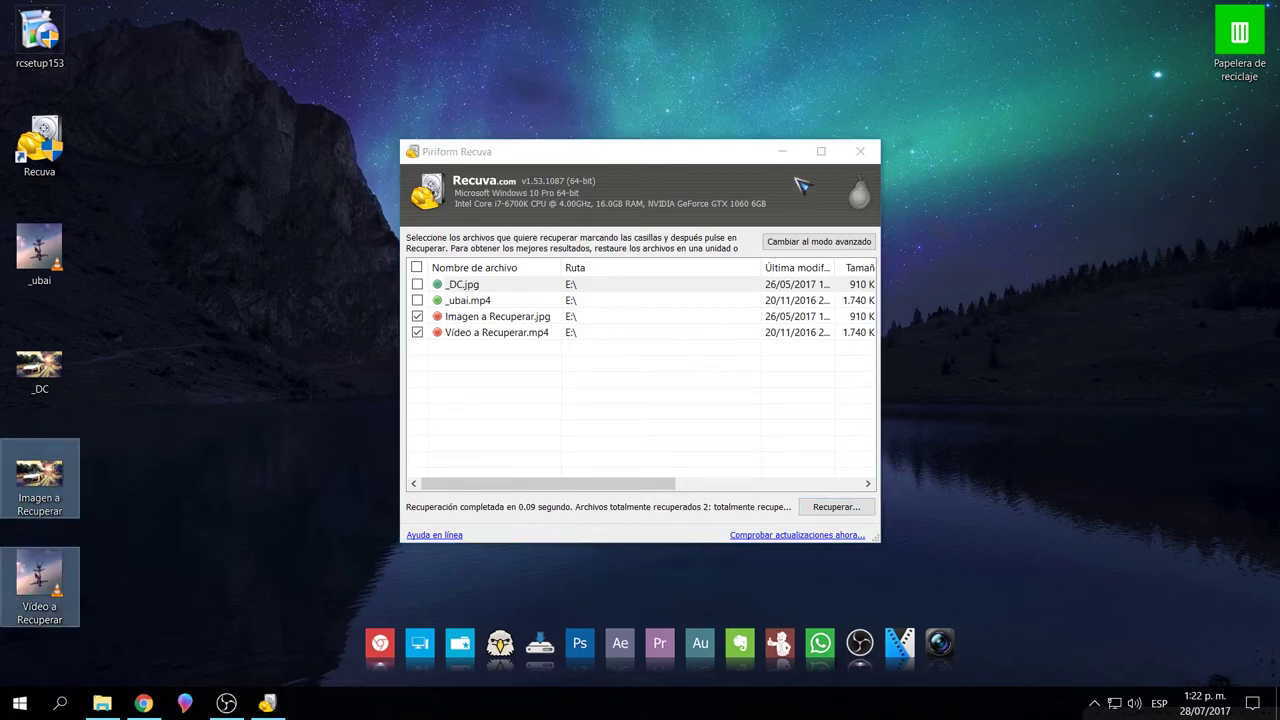
{"action": "key", "text": "super+d"}
{"action": "double_click", "coordinate": [40, 480]}
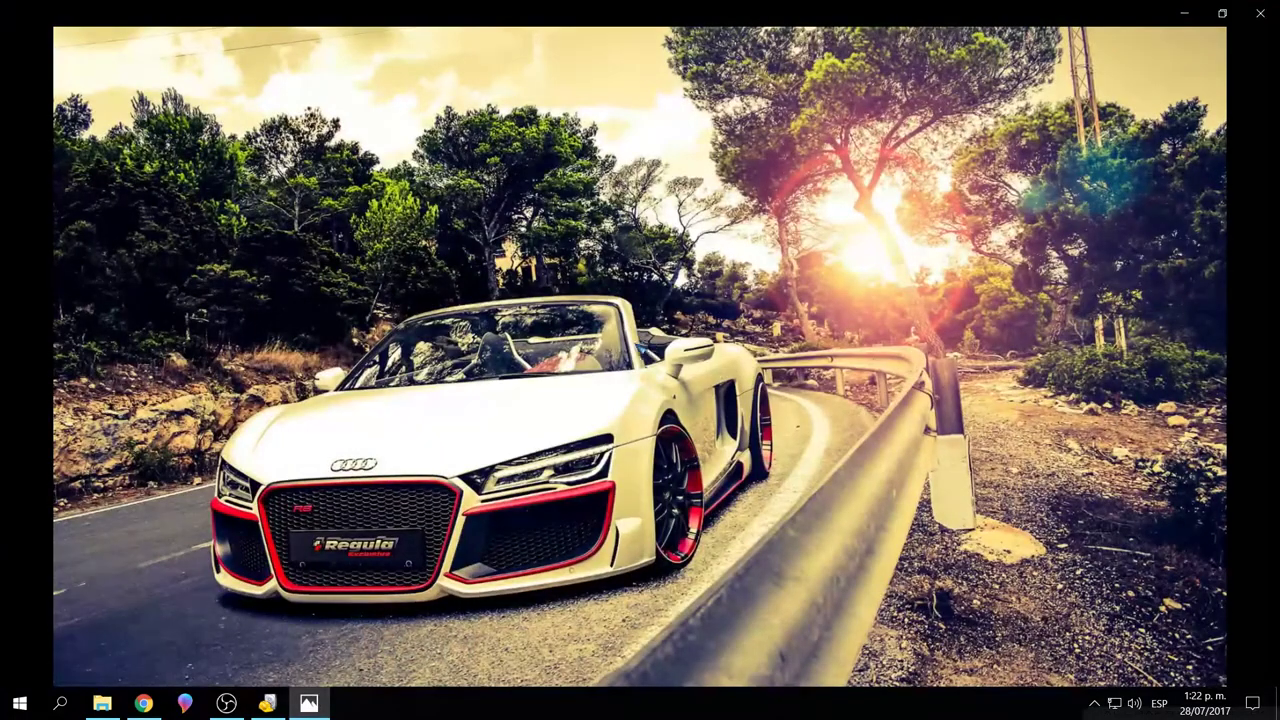
{"action": "left_click", "coordinate": [1260, 13]}
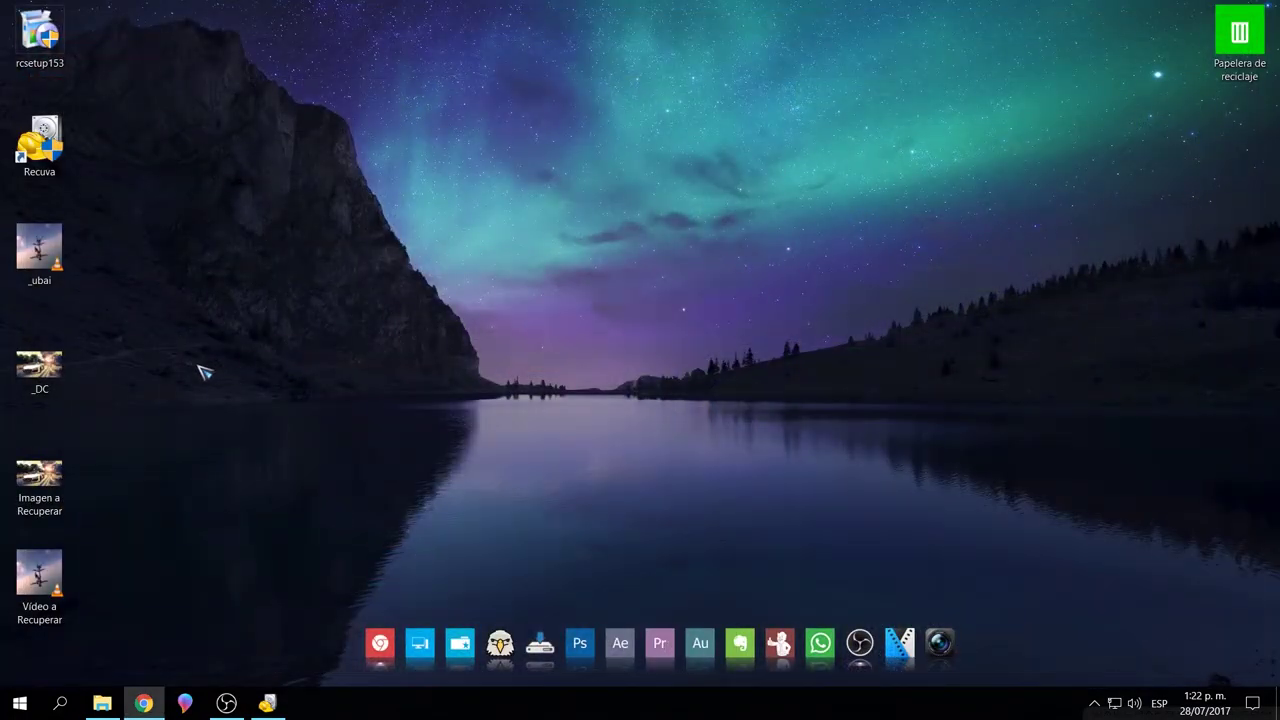
{"action": "double_click", "coordinate": [57, 580]}
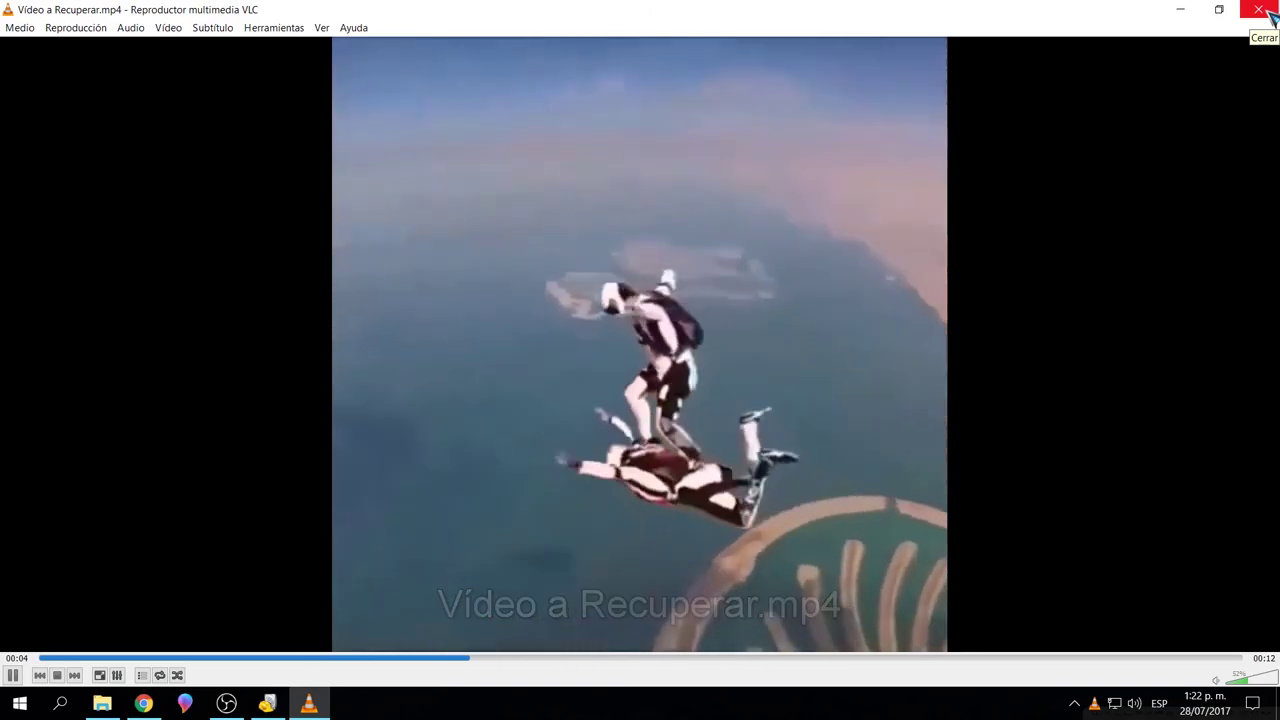
{"action": "left_click", "coordinate": [1265, 11]}
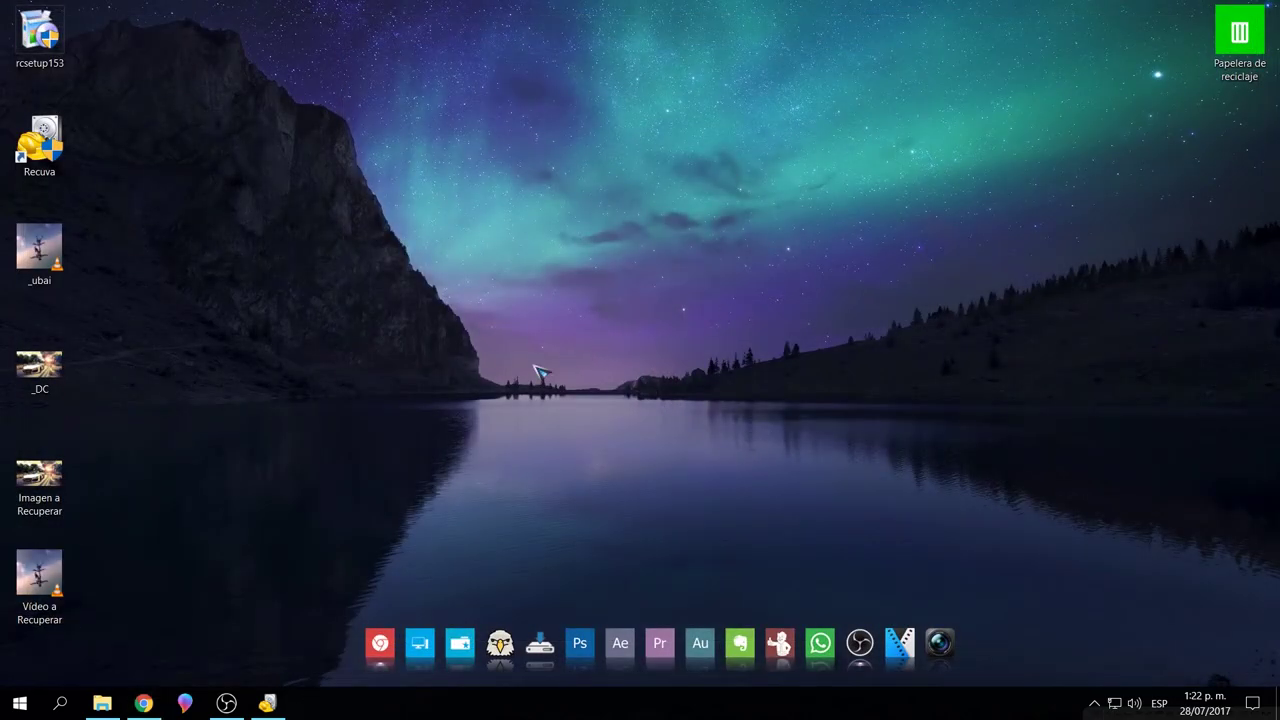